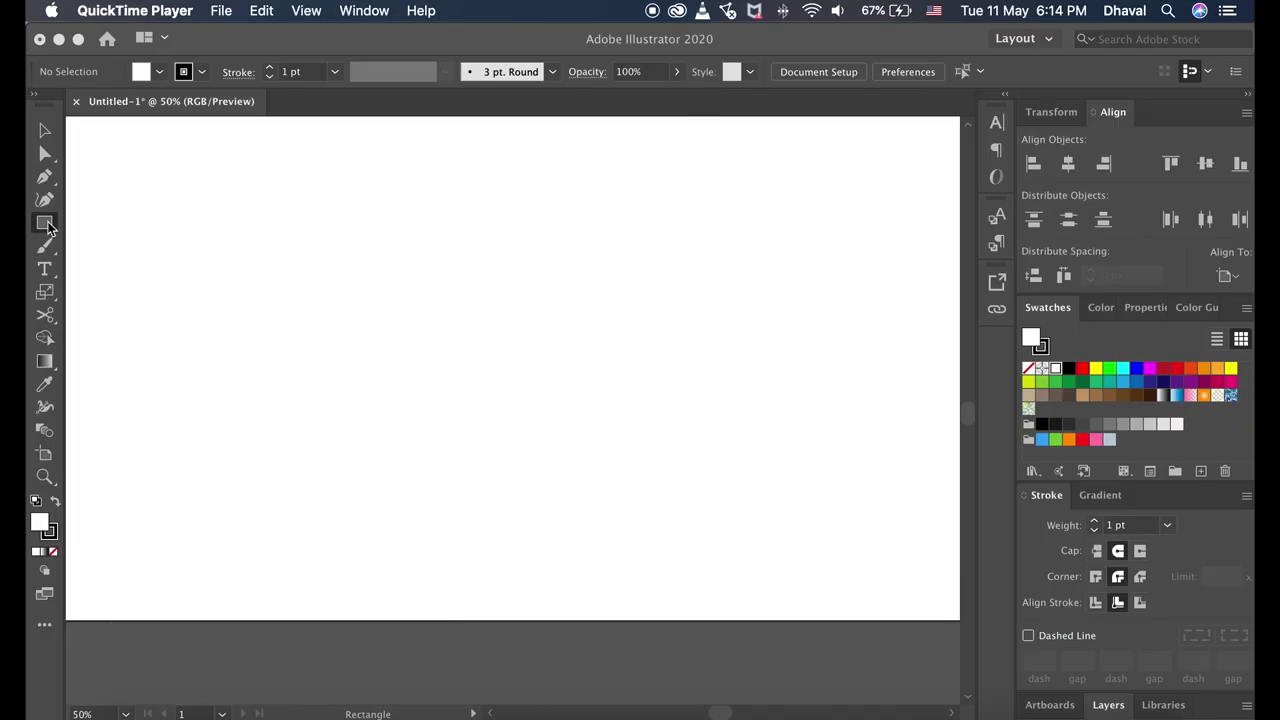
Draw an 80×80 px square centred horizontally on the artboard
{"action": "left_click", "coordinate": [44, 222]}
{"action": "left_click", "coordinate": [371, 247]}
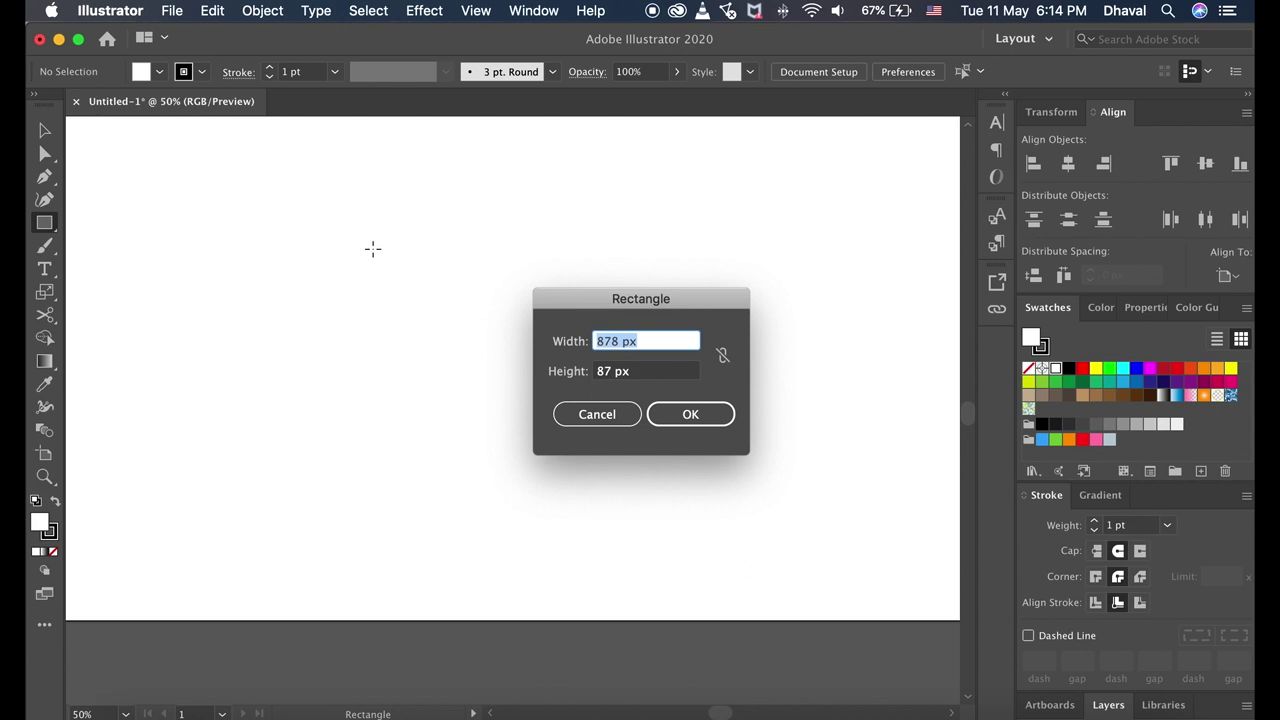
{"action": "key", "text": "Tab"}
{"action": "type", "text": "80"}
{"action": "key", "text": "Return"}
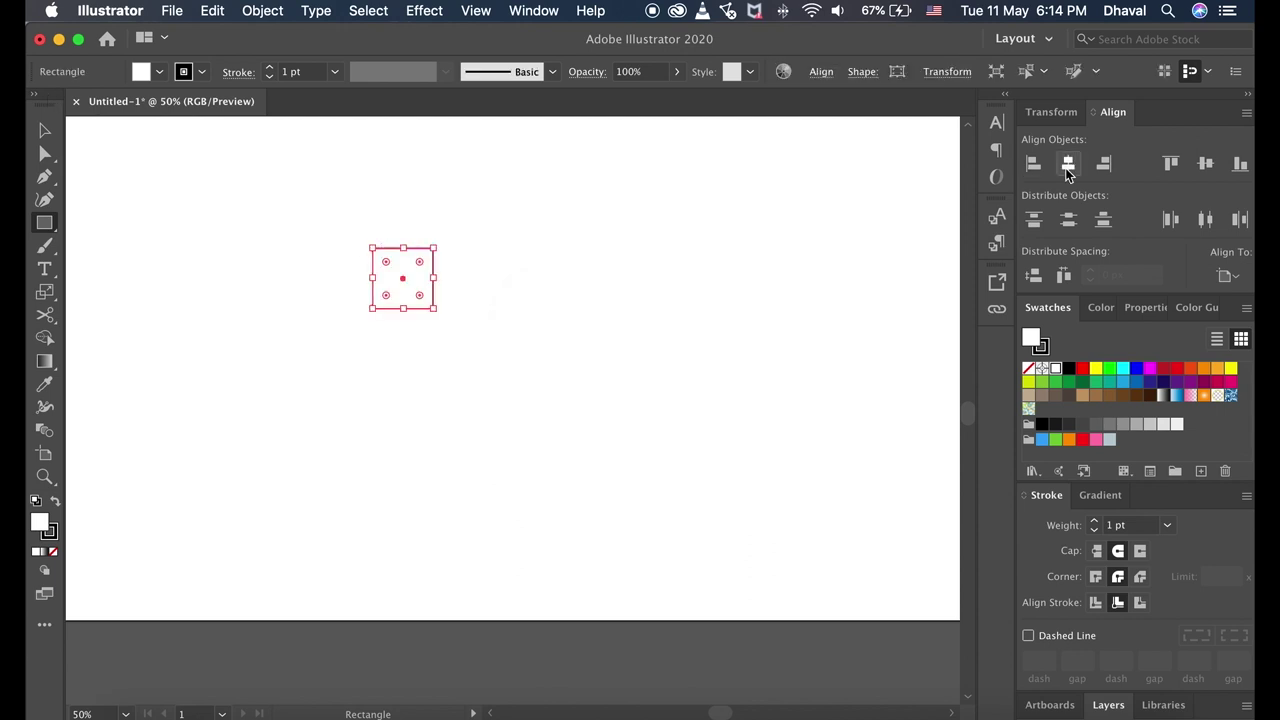
{"action": "left_click", "coordinate": [1068, 165]}
{"action": "key", "text": "v"}
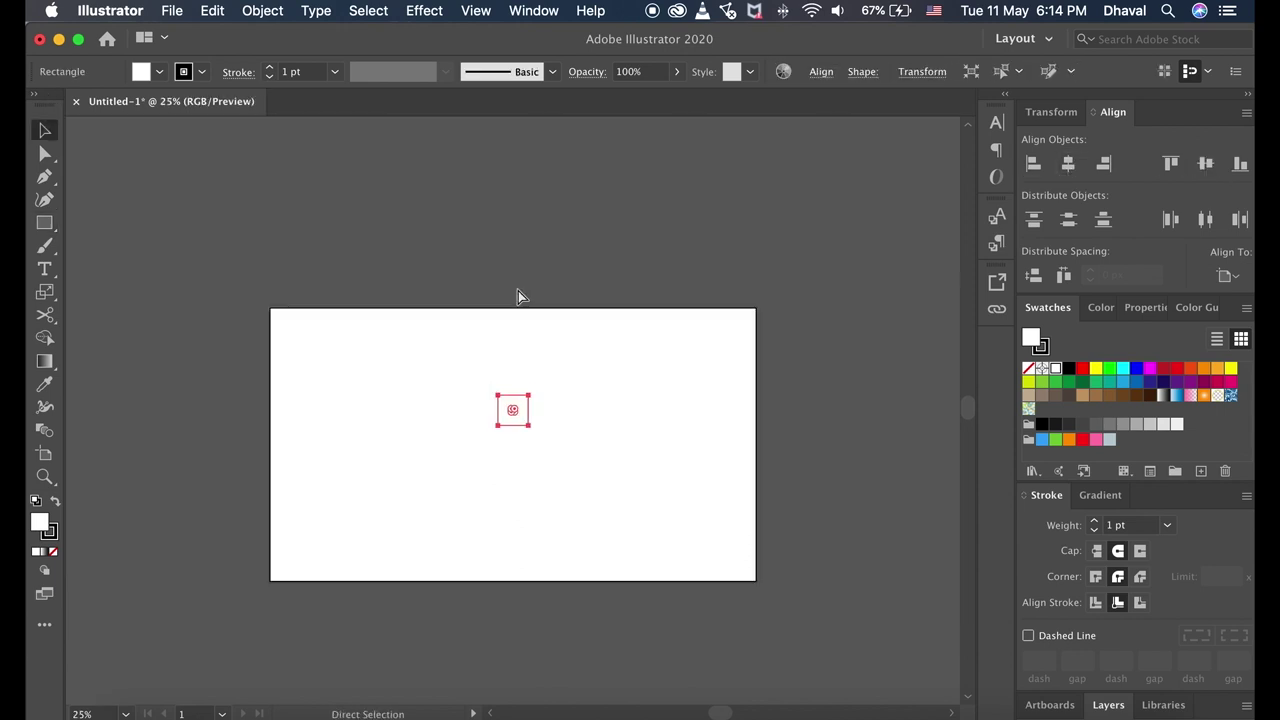
{"action": "scroll", "coordinate": [518, 290], "scroll_direction": "up", "scroll_amount": 3}
{"action": "scroll", "coordinate": [518, 296], "scroll_direction": "down", "scroll_amount": 2}
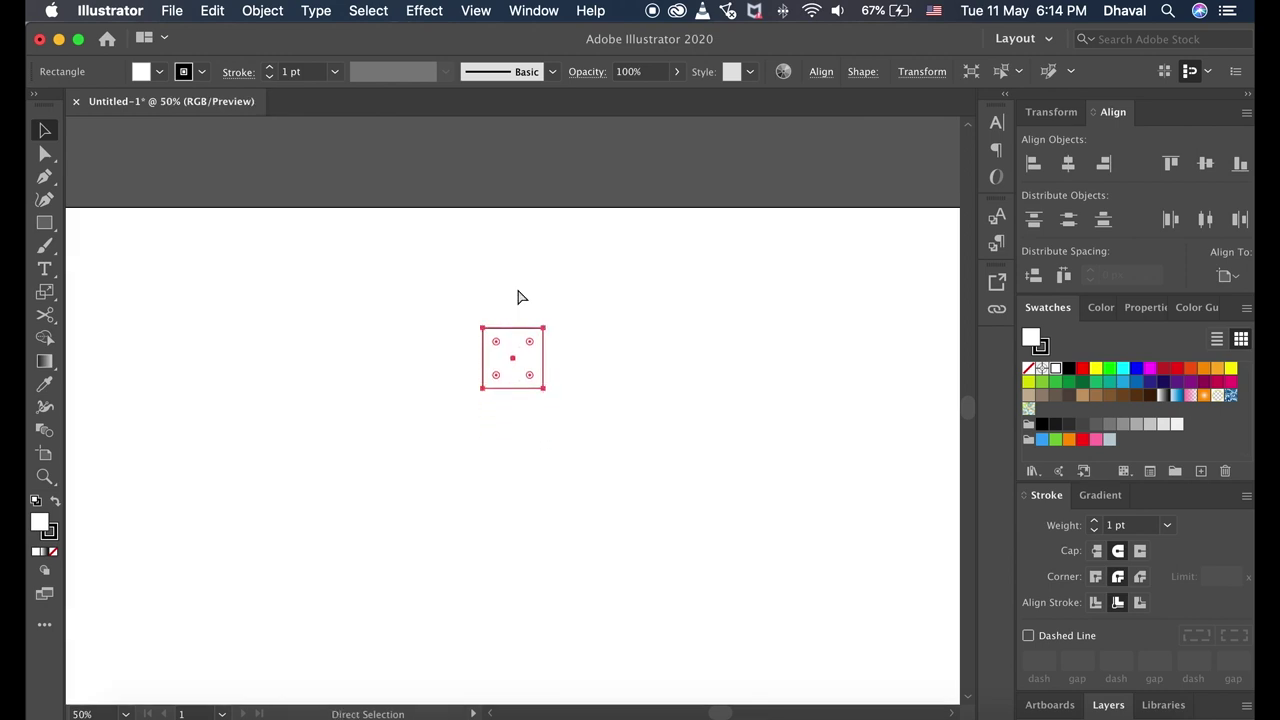
{"action": "scroll", "coordinate": [518, 290], "scroll_direction": "up", "scroll_amount": 1}
Add an 80×20 px strip centred beneath the square, touching its bottom edge
{"action": "key", "text": "m"}
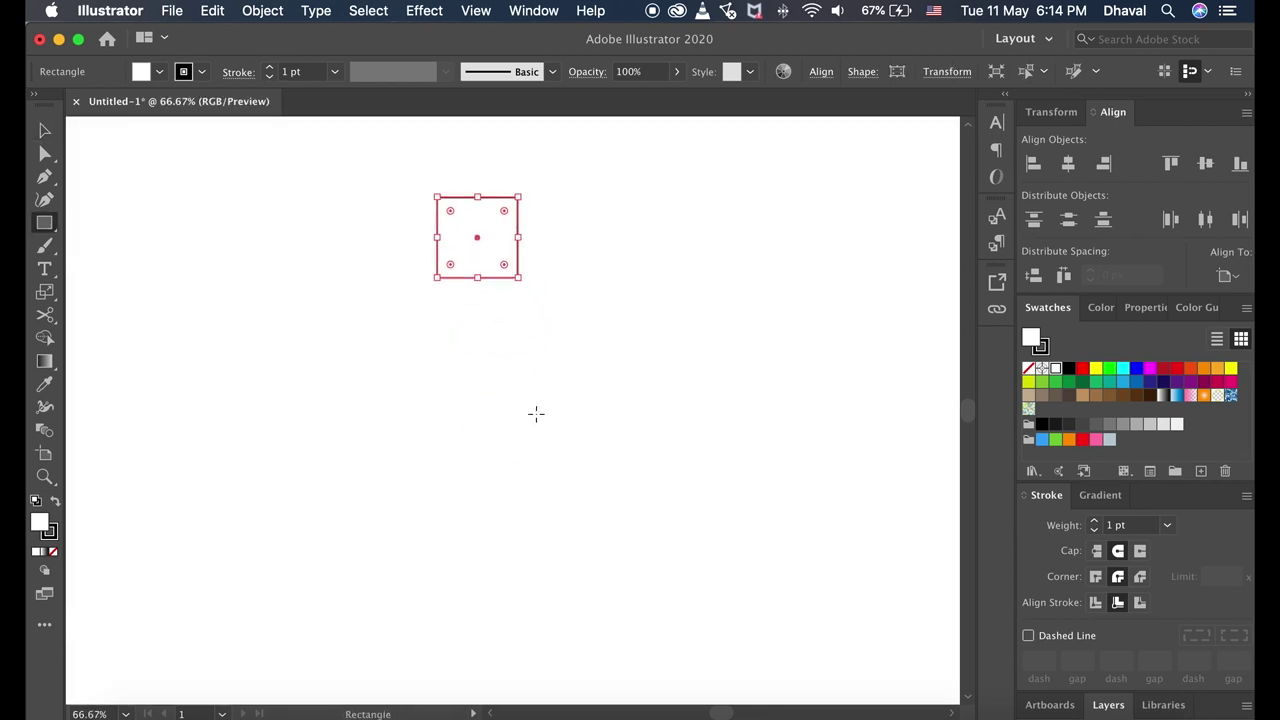
{"action": "left_click", "coordinate": [535, 414]}
{"action": "key", "text": "Tab"}
{"action": "type", "text": "20"}
{"action": "key", "text": "Return"}
{"action": "left_click", "coordinate": [1072, 165]}
{"action": "key", "text": "shift+Up"}
{"action": "key", "text": "shift+Up"}
{"action": "key", "text": "shift+Up"}
{"action": "key", "text": "shift+Up"}
{"action": "key", "text": "shift+Up"}
{"action": "key", "text": "shift+Up"}
{"action": "key", "text": "shift+Up"}
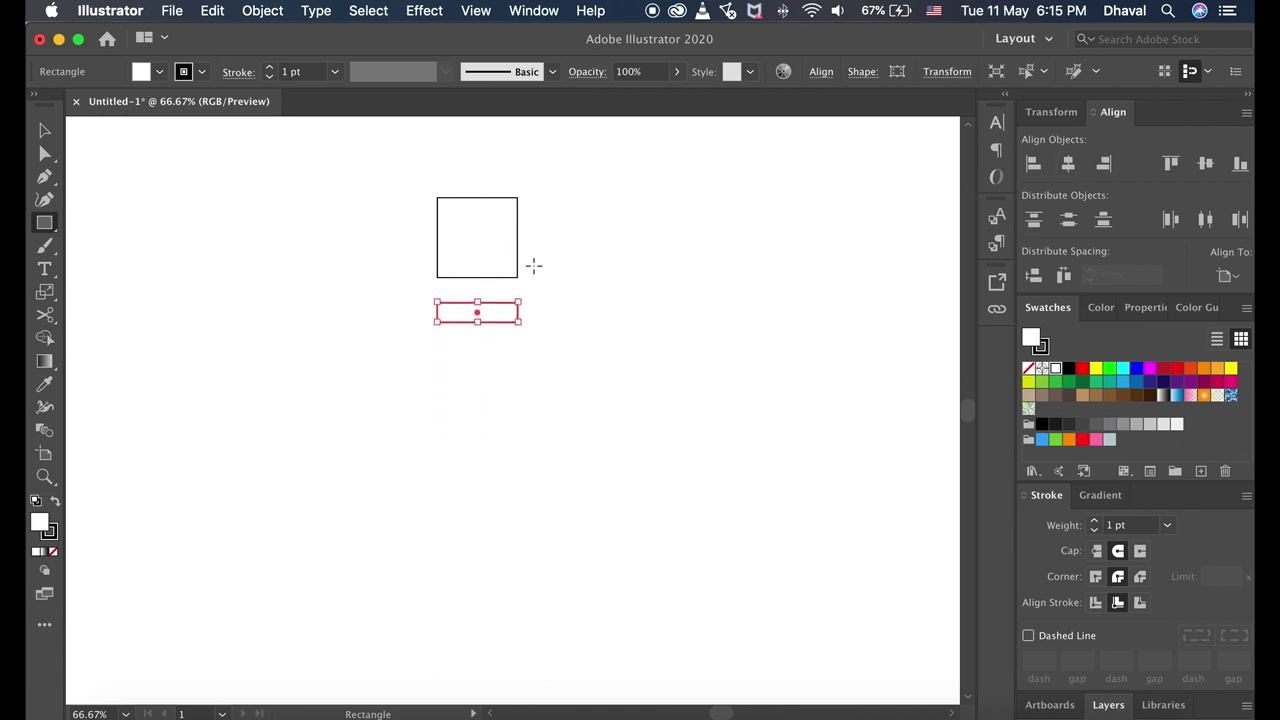
{"action": "key", "text": "v"}
{"action": "left_click_drag", "start_coordinate": [500, 309], "coordinate": [500, 286]}
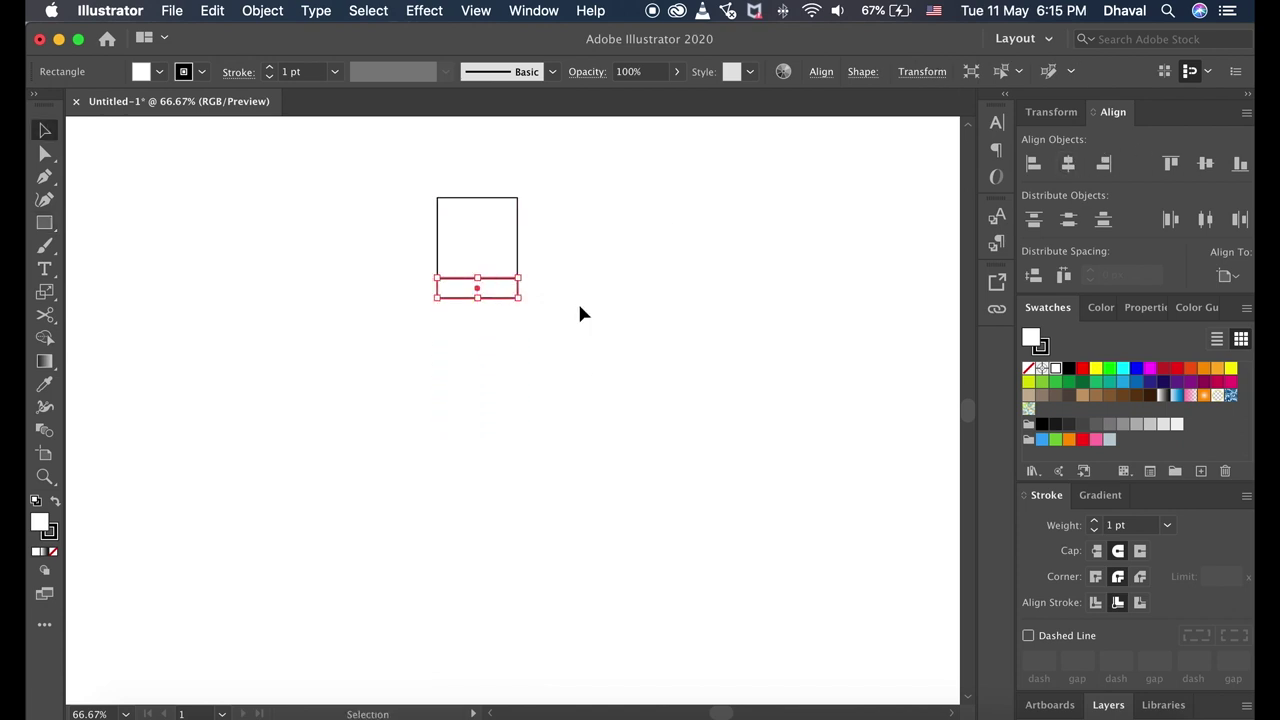
Select the square's top corner anchor points with Direct Selection
{"action": "left_click_drag", "start_coordinate": [416, 188], "coordinate": [480, 302]}
{"action": "left_click", "coordinate": [604, 300]}
{"action": "left_click", "coordinate": [44, 153]}
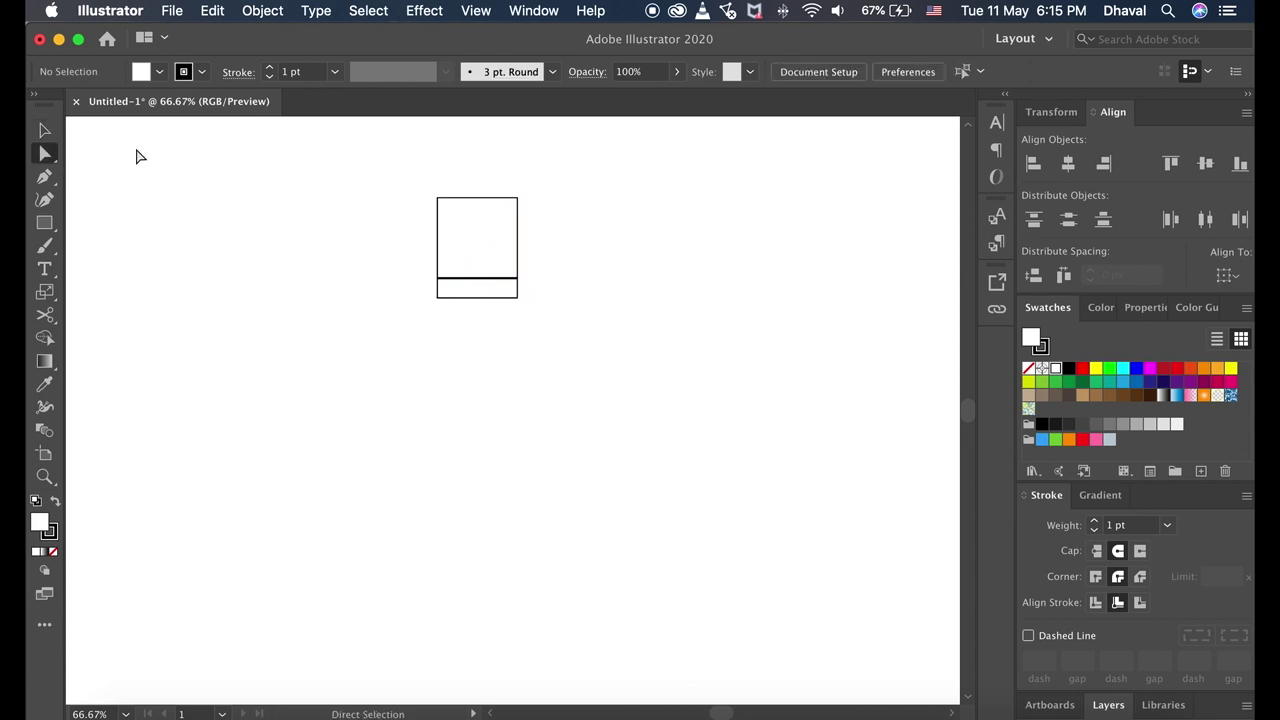
{"action": "left_click_drag", "start_coordinate": [406, 183], "coordinate": [543, 218]}
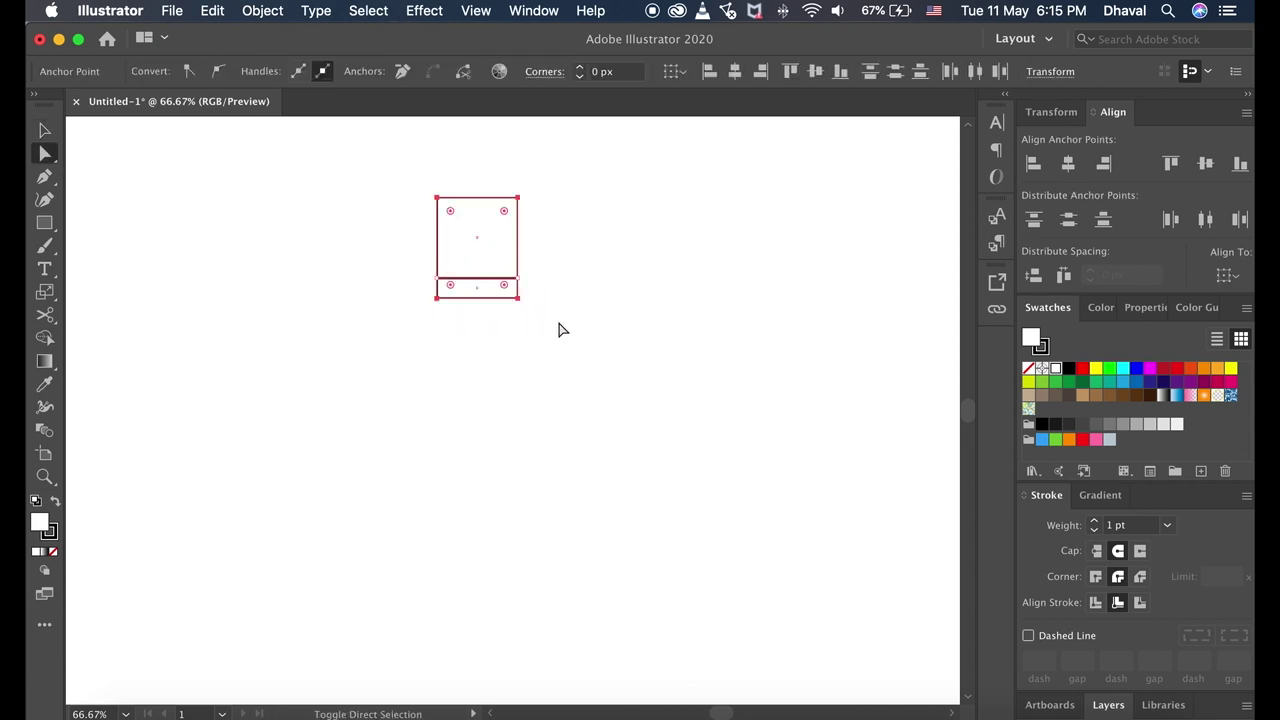
Scale the square's top anchors to about 52% width, then view at 100% zoom
{"action": "key", "text": "s"}
{"action": "left_click_drag", "start_coordinate": [520, 292], "coordinate": [499, 305]}
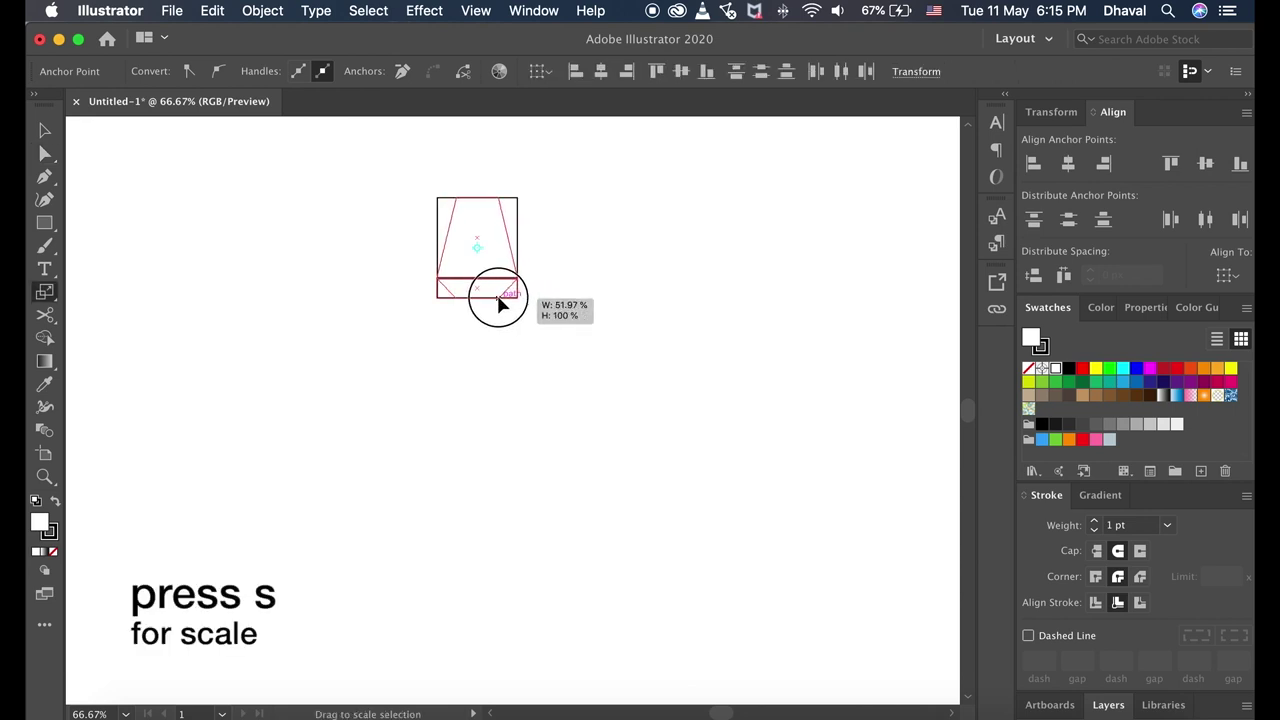
{"action": "left_click_drag", "start_coordinate": [499, 305], "coordinate": [500, 305]}
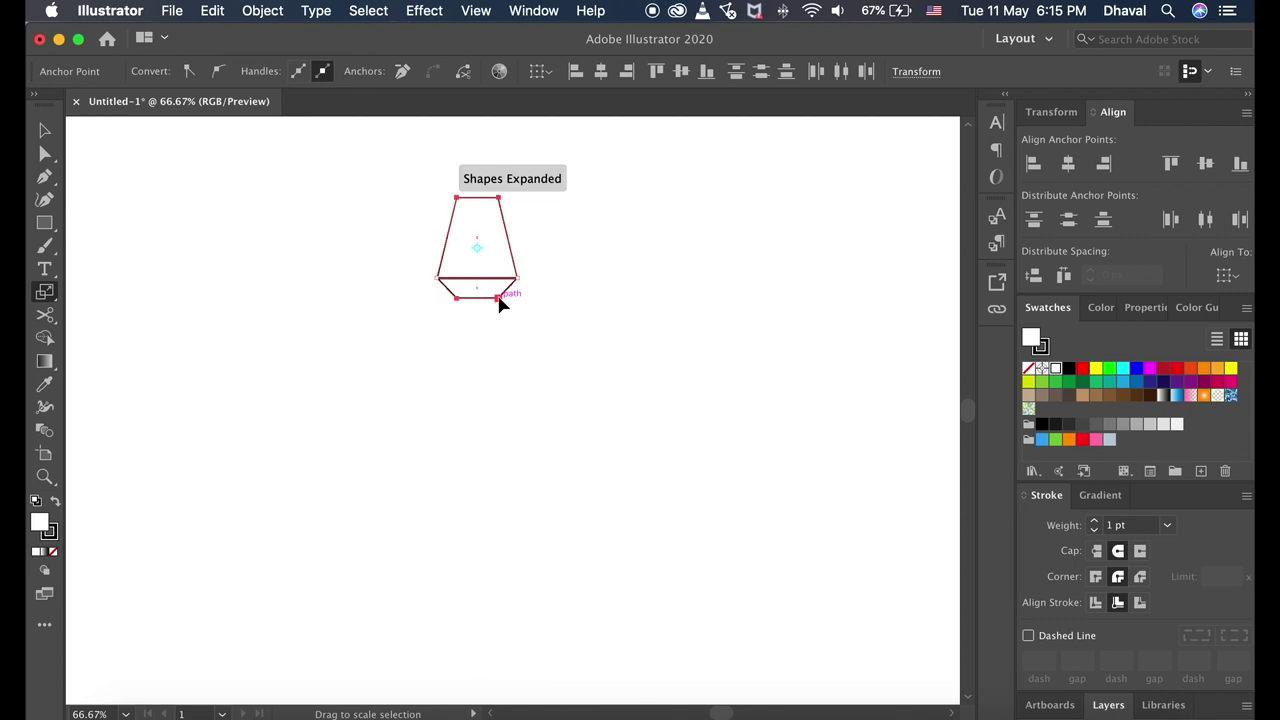
{"action": "key", "text": "a"}
{"action": "key", "text": "super+1"}
{"action": "scroll", "coordinate": [743, 437], "scroll_direction": "down", "scroll_amount": 3}
{"action": "scroll", "coordinate": [743, 437], "scroll_direction": "right", "scroll_amount": 2}
{"action": "key", "text": "v"}
{"action": "left_click", "coordinate": [629, 408]}
{"action": "left_click", "coordinate": [49, 157]}
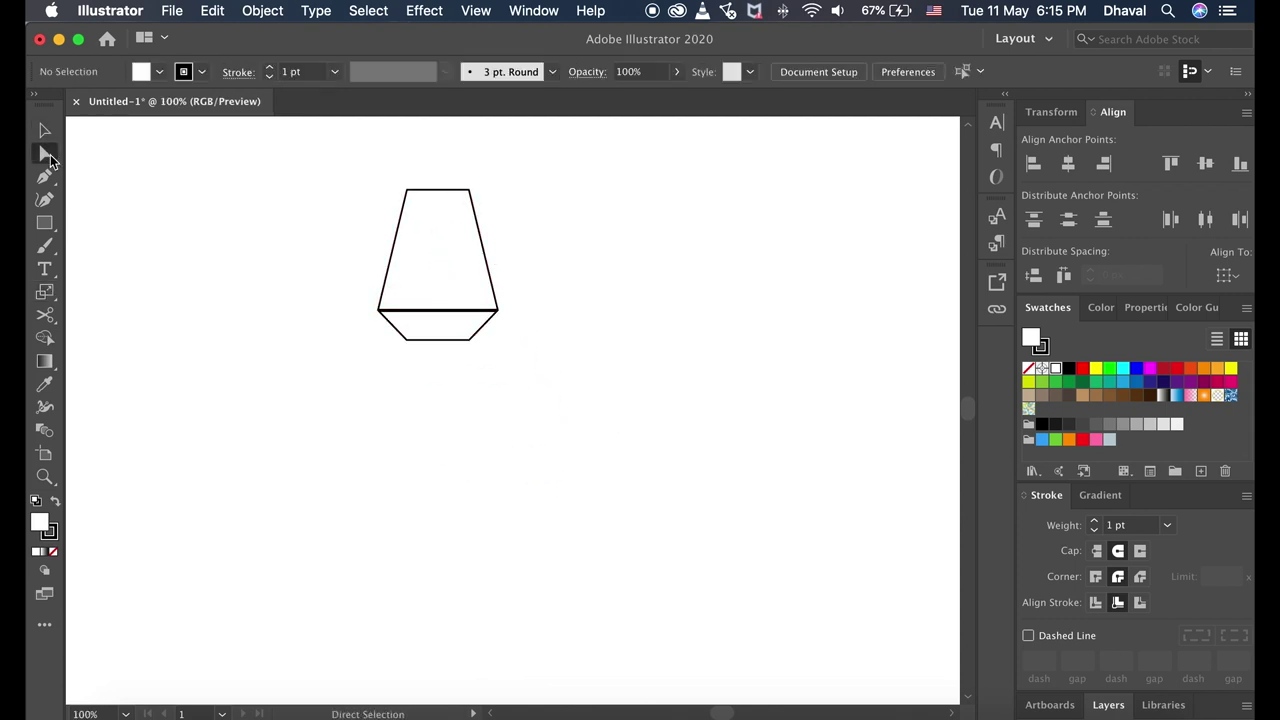
Round the top corners and merge the square and strip with Shape Builder
{"action": "mouse_move", "coordinate": [376, 163]}
{"action": "left_mouse_down"}
{"action": "mouse_move", "coordinate": [500, 200]}
{"action": "mouse_move", "coordinate": [460, 207]}
{"action": "left_mouse_up"}
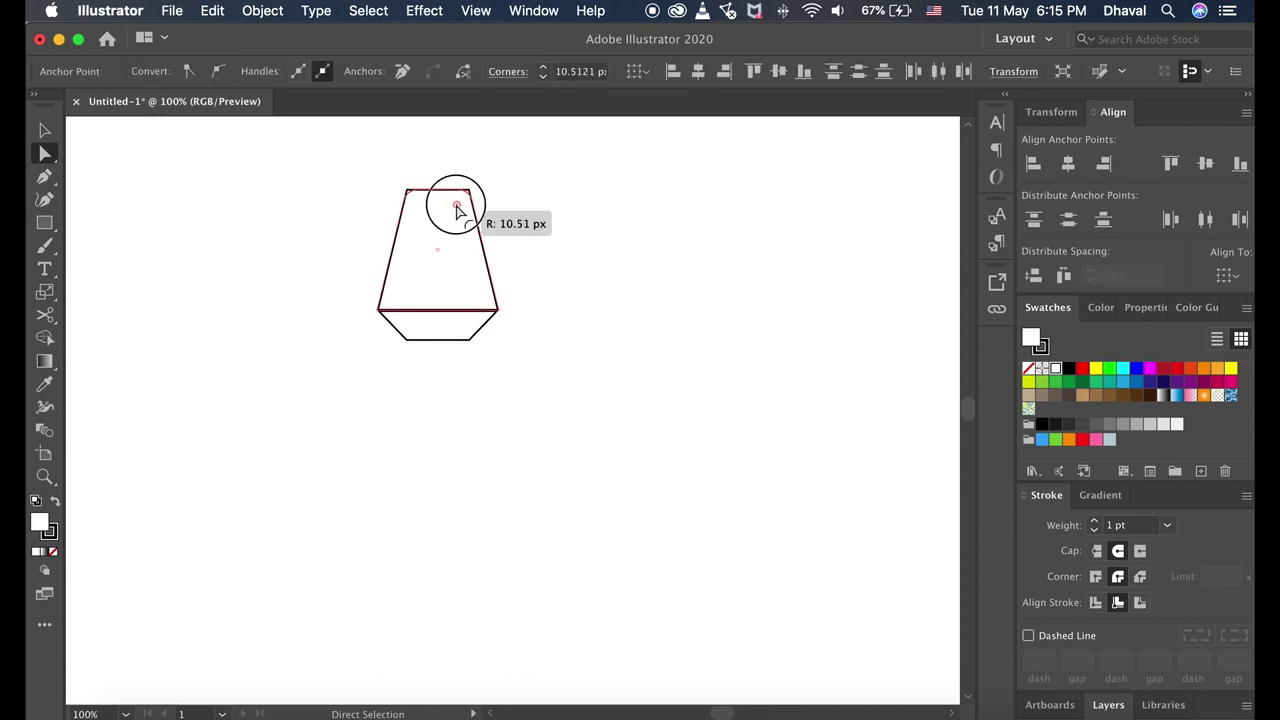
{"action": "left_click", "coordinate": [551, 269]}
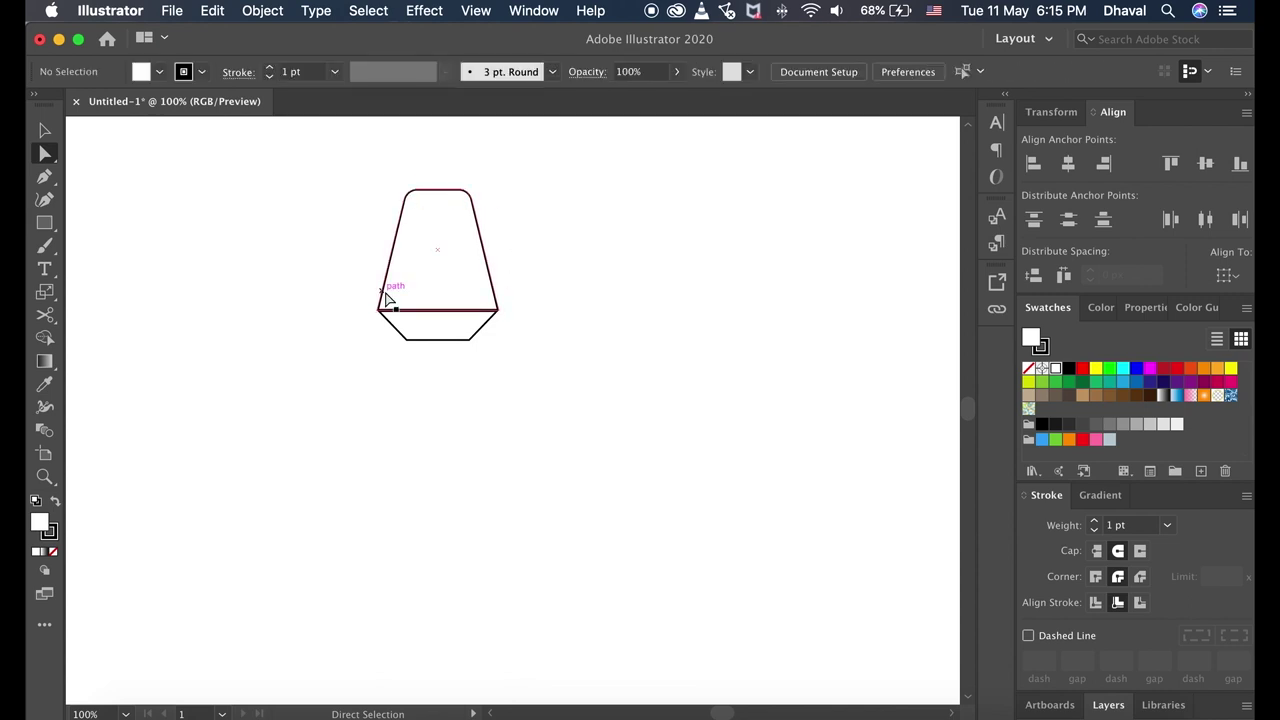
{"action": "left_click", "coordinate": [485, 283]}
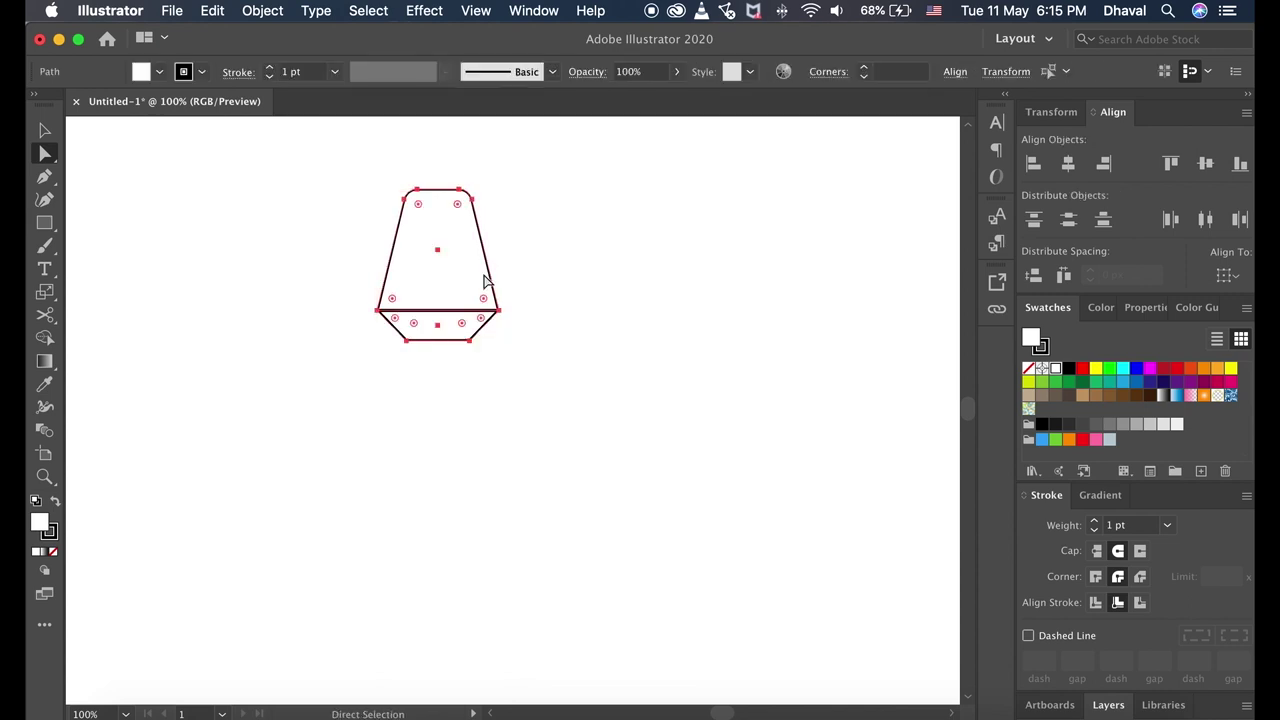
{"action": "key", "text": "shift+m"}
{"action": "left_click_drag", "start_coordinate": [480, 277], "coordinate": [465, 322]}
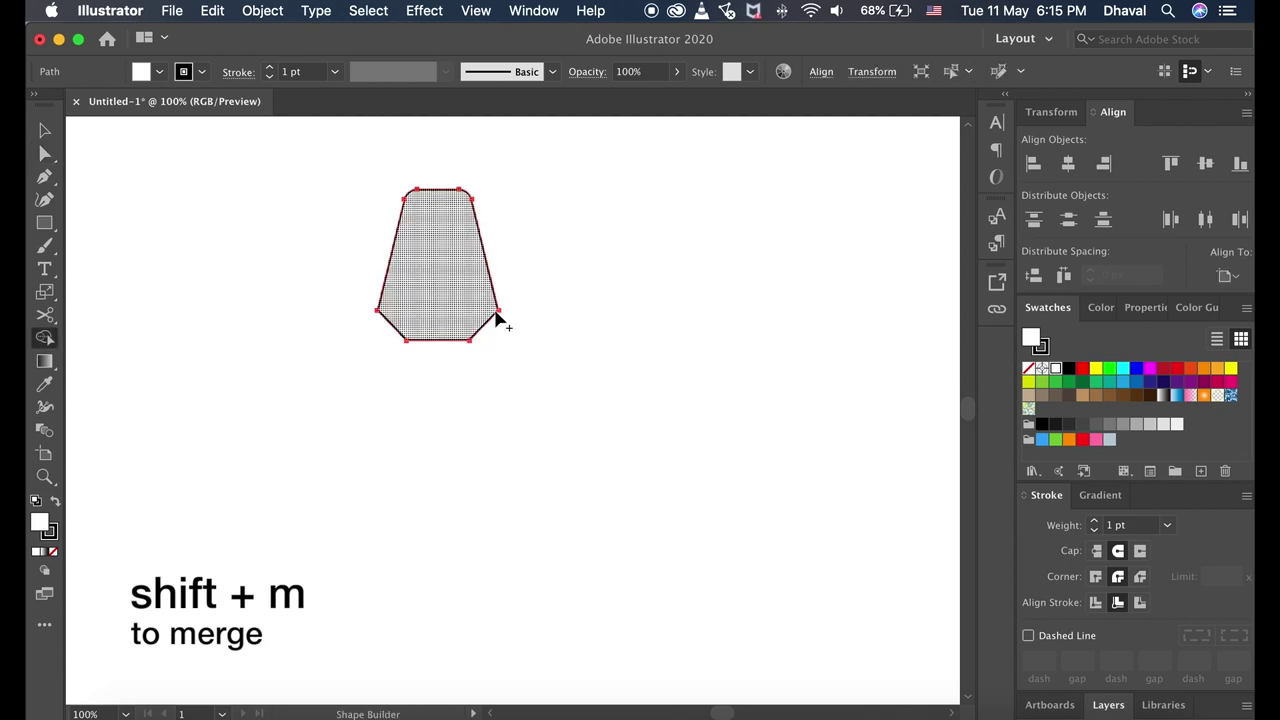
Widen the merged shape by scaling its two side corner anchors outward
{"action": "key", "text": "a"}
{"action": "mouse_move", "coordinate": [348, 296]}
{"action": "left_mouse_down"}
{"action": "mouse_move", "coordinate": [532, 318]}
{"action": "mouse_move", "coordinate": [484, 308]}
{"action": "left_mouse_up"}
{"action": "key", "text": "s"}
{"action": "key", "text": "a"}
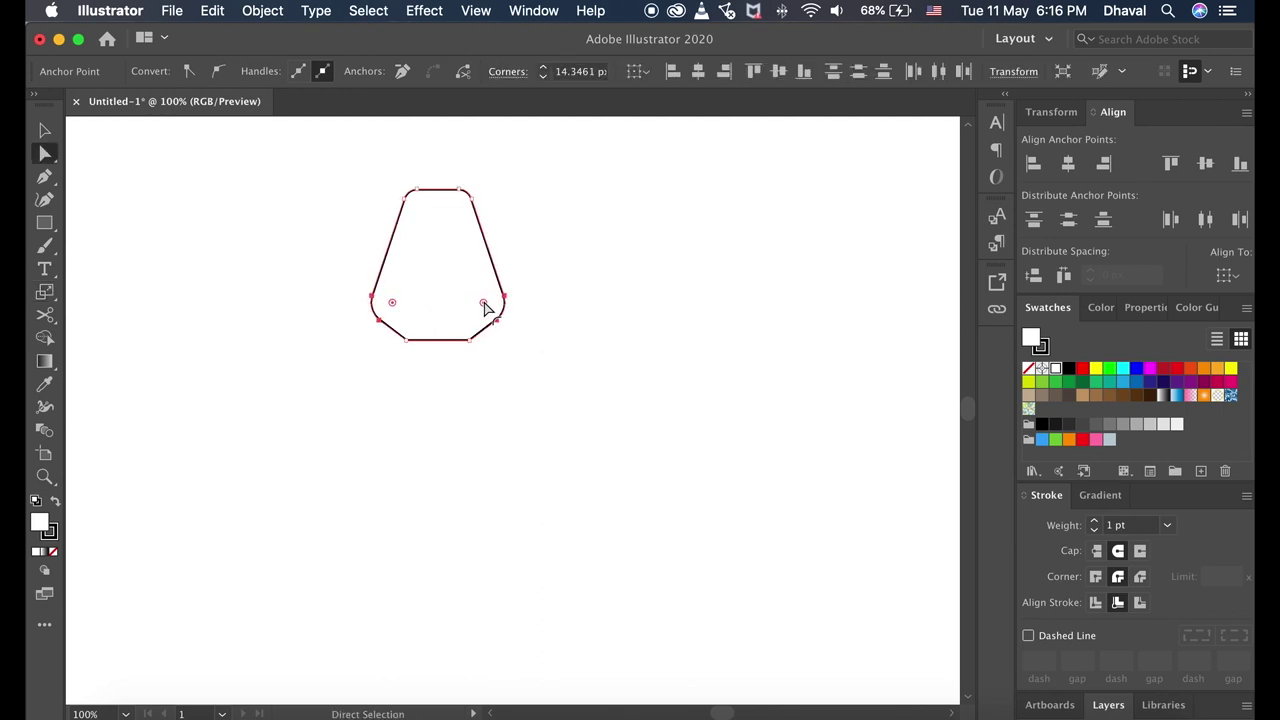
{"action": "key", "text": "v"}
{"action": "left_click", "coordinate": [571, 352]}
{"action": "left_click", "coordinate": [44, 222]}
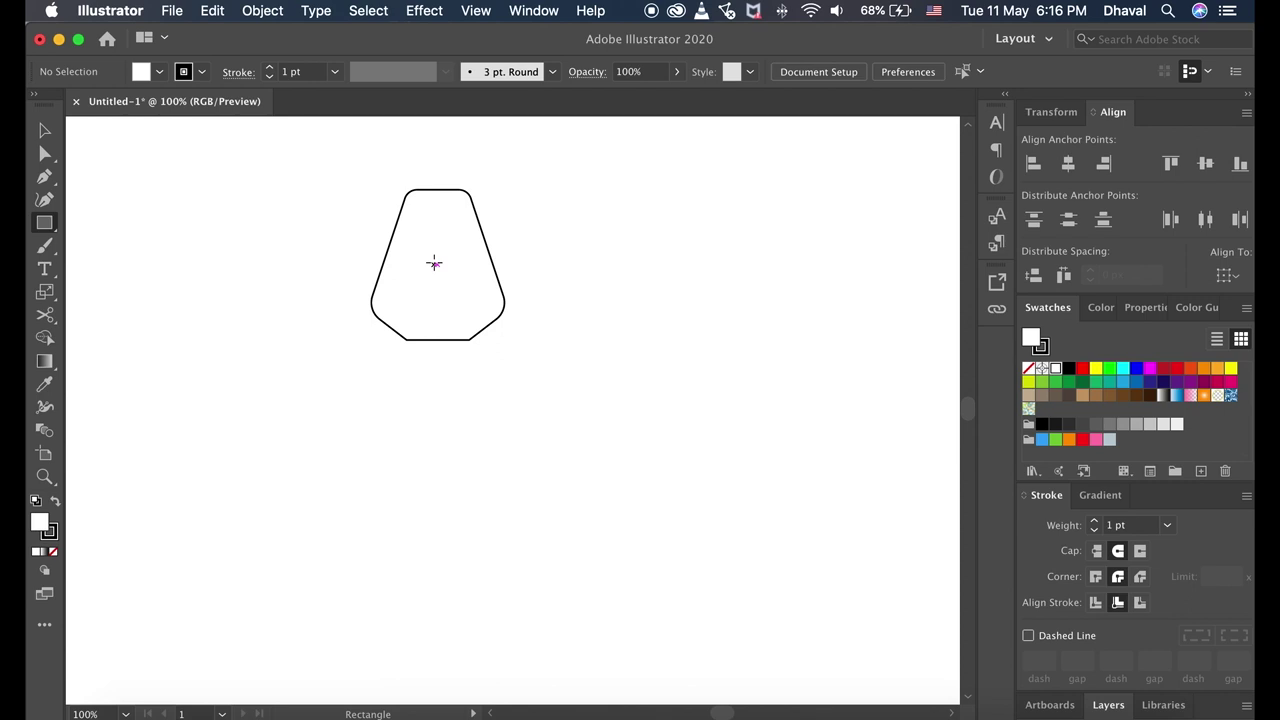
Draw a tall shaft rectangle extending down from the head's base
{"action": "left_click_drag", "start_coordinate": [406, 340], "coordinate": [468, 566]}
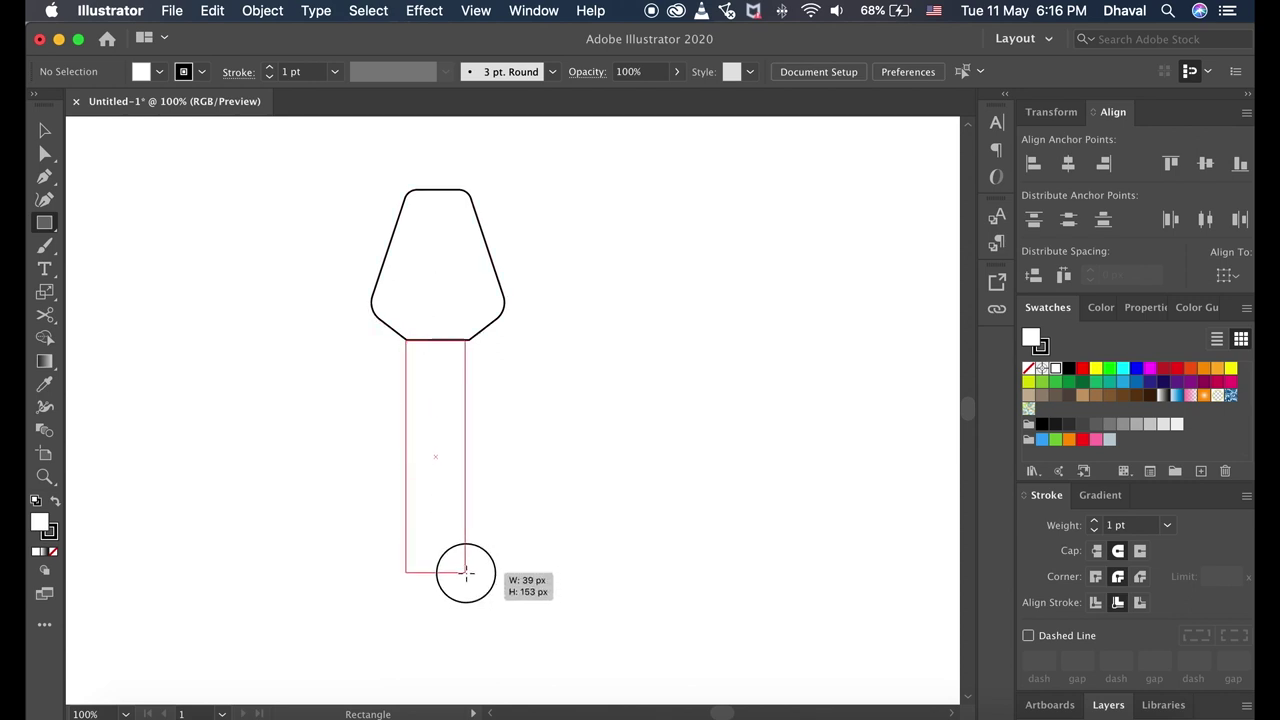
{"action": "left_click_drag", "start_coordinate": [468, 566], "coordinate": [468, 545]}
{"action": "key", "text": "v"}
{"action": "left_click", "coordinate": [584, 546]}
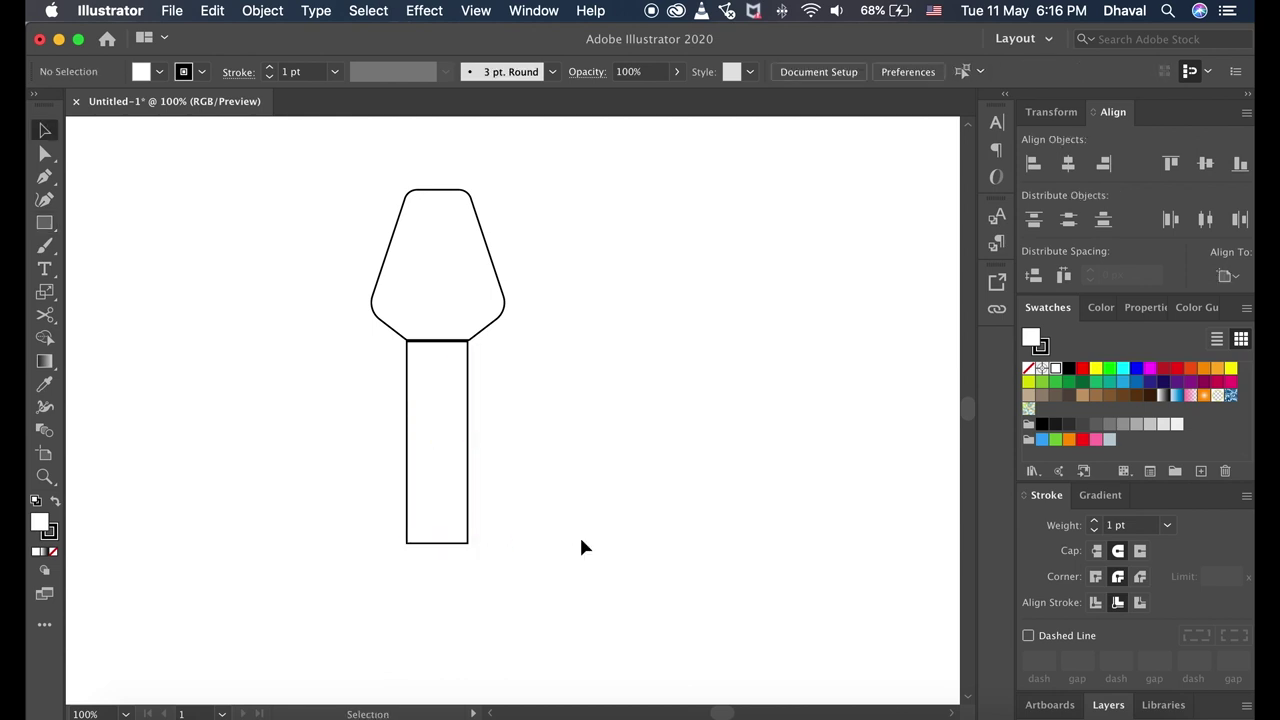
{"action": "scroll", "coordinate": [581, 540], "scroll_direction": "down", "scroll_amount": 3}
{"action": "scroll", "coordinate": [581, 540], "scroll_direction": "down", "scroll_amount": 2}
Add a 110×35 px rectangle centred and butted against the shaft's bottom
{"action": "left_click", "coordinate": [53, 230]}
{"action": "left_click", "coordinate": [333, 572]}
{"action": "type", "text": "110"}
{"action": "key", "text": "Tab"}
{"action": "type", "text": "35"}
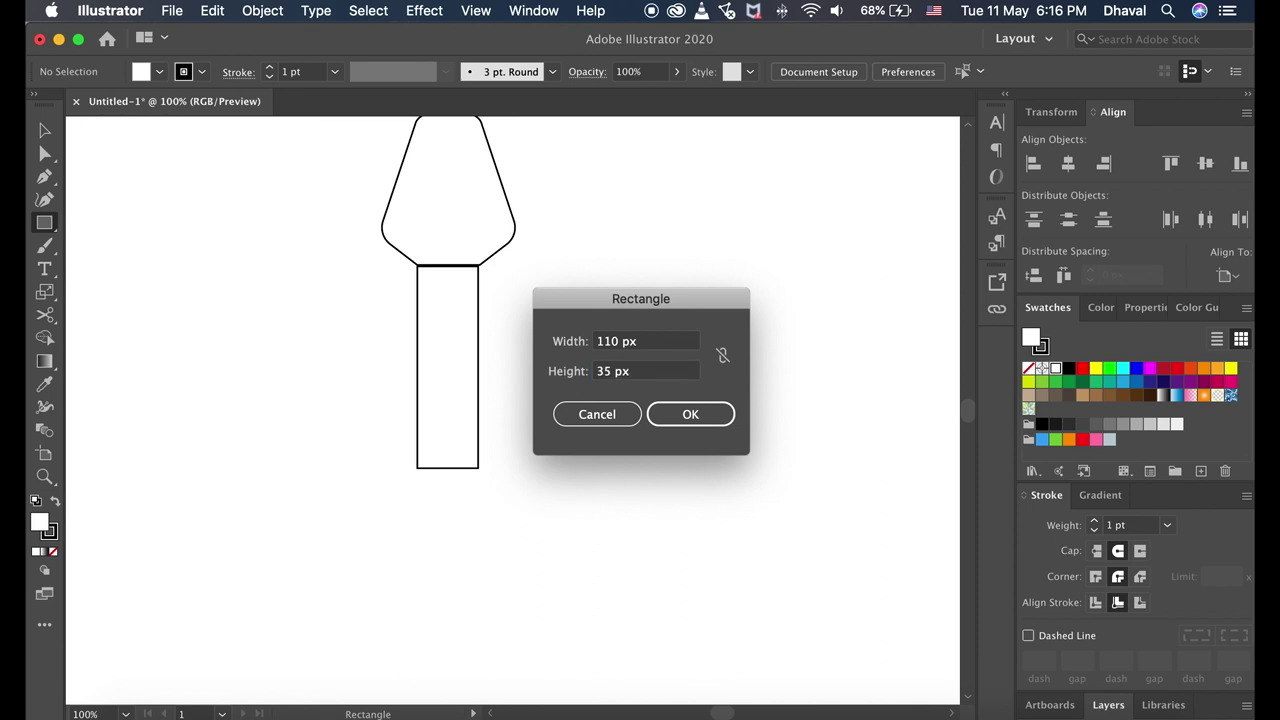
{"action": "key", "text": "Return"}
{"action": "left_click", "coordinate": [1066, 165]}
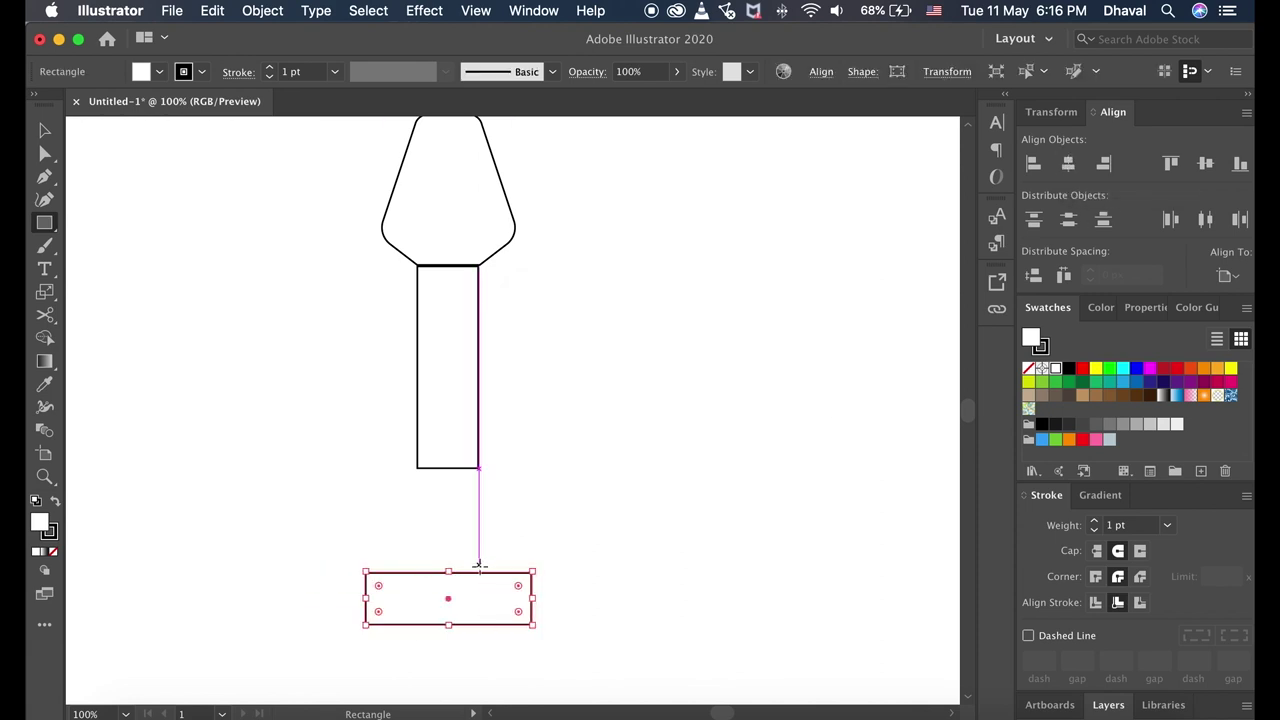
{"action": "key", "text": "v"}
{"action": "left_click_drag", "start_coordinate": [488, 572], "coordinate": [484, 480]}
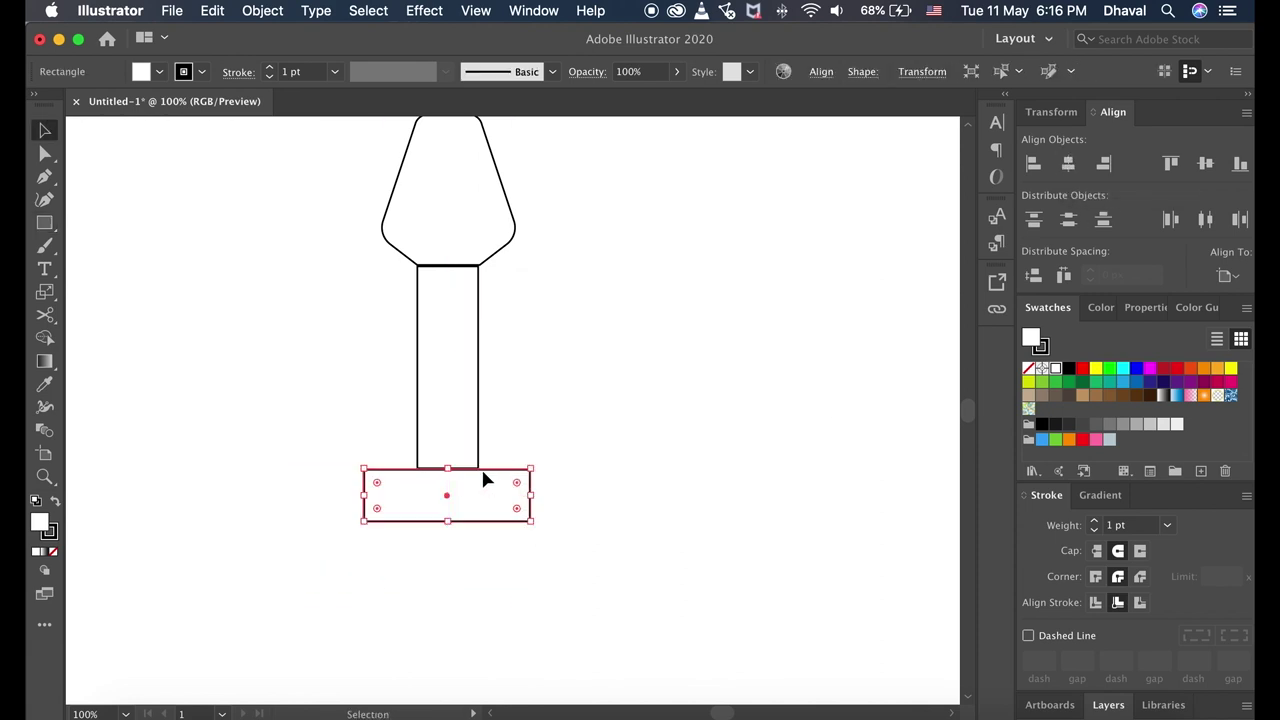
{"action": "left_click", "coordinate": [577, 485]}
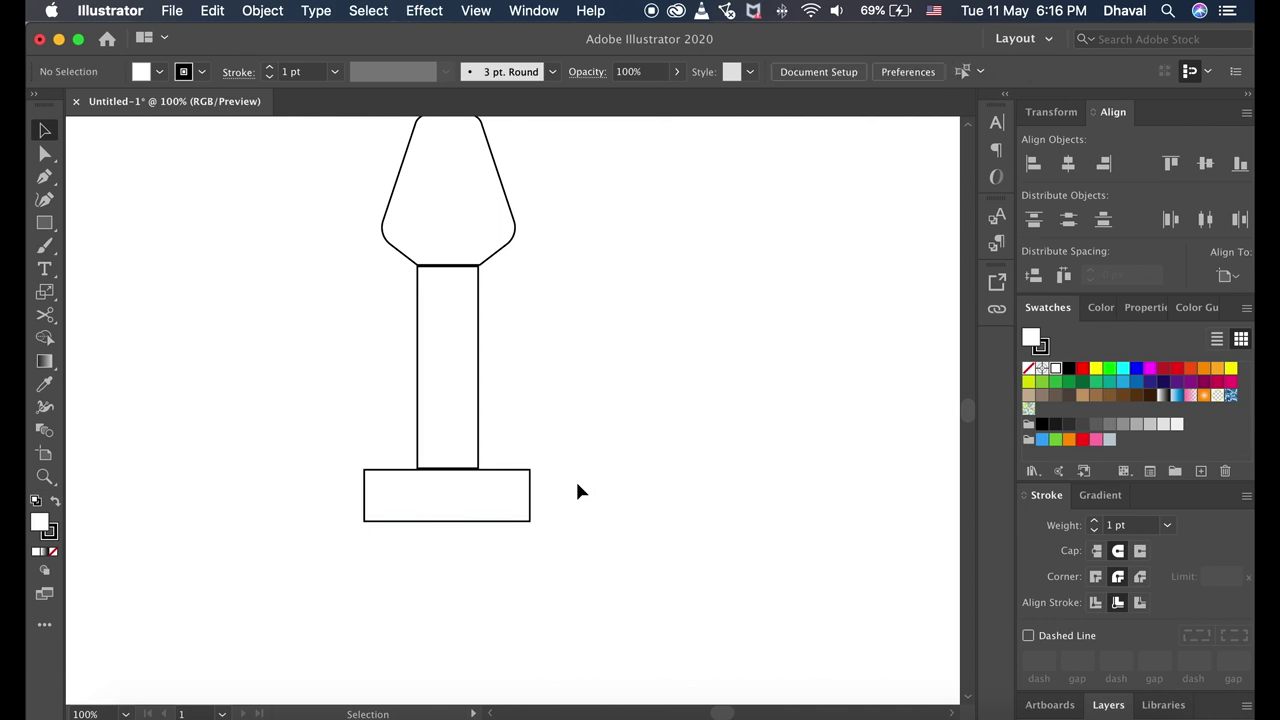
Round the corners of the 110×35 px band with the live corner widget
{"action": "key", "text": "a"}
{"action": "left_click", "coordinate": [520, 490]}
{"action": "left_click_drag", "start_coordinate": [521, 481], "coordinate": [512, 488]}
{"action": "left_click", "coordinate": [611, 535]}
{"action": "key", "text": "v"}
{"action": "left_click", "coordinate": [47, 223]}
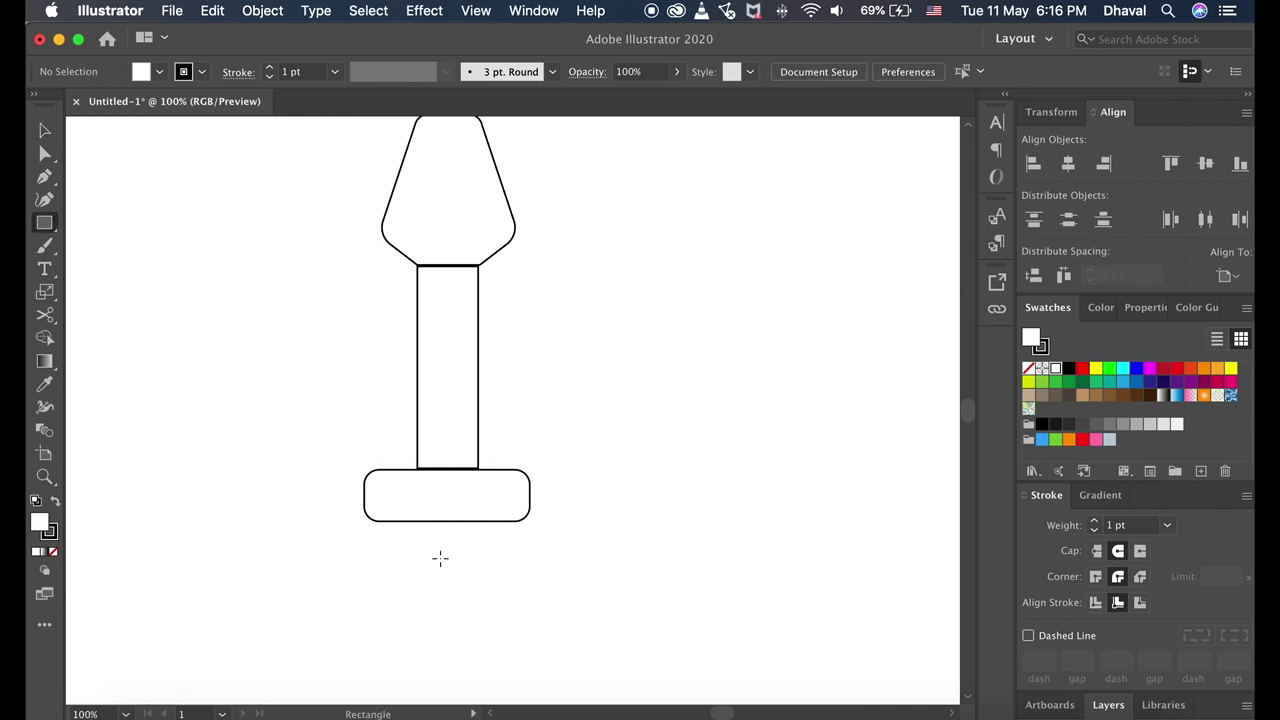
{"action": "left_click", "coordinate": [440, 558]}
Add a 65×30 px collar rectangle centred directly under the band
{"action": "type", "text": "5"}
{"action": "key", "text": "Tab"}
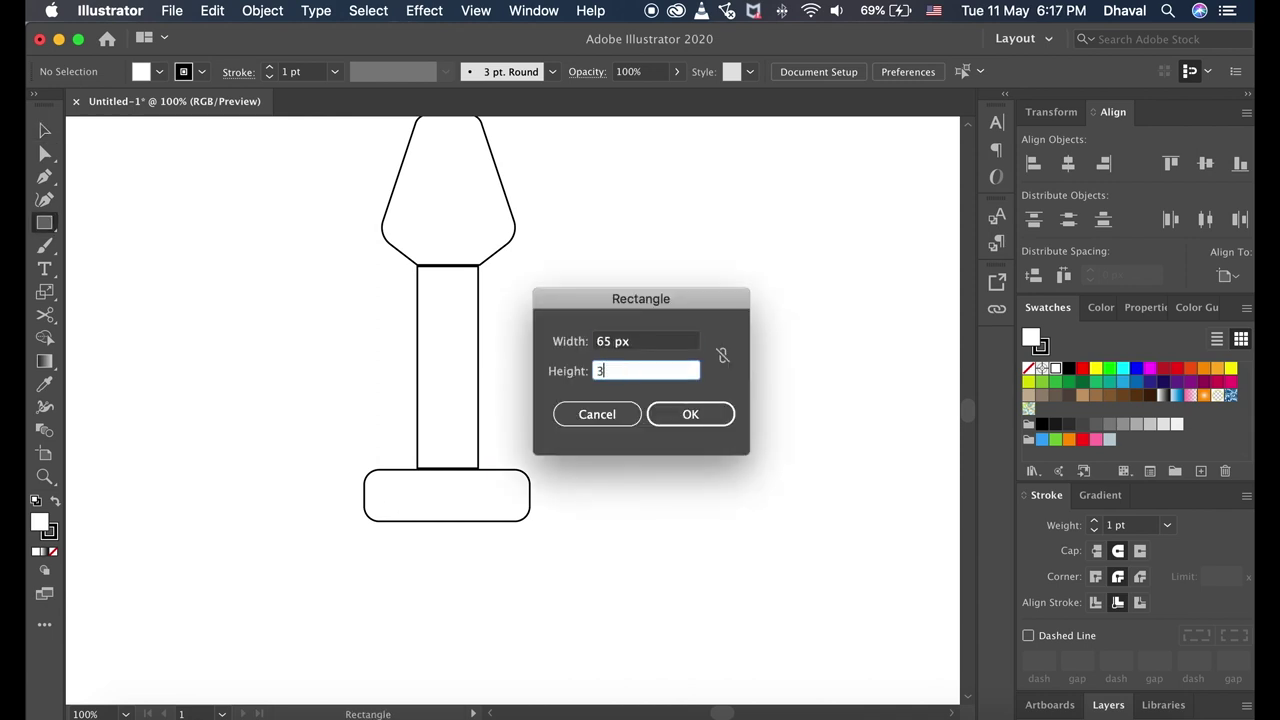
{"action": "type", "text": "30"}
{"action": "key", "text": "Return"}
{"action": "left_click", "coordinate": [1073, 175]}
{"action": "key", "text": "v"}
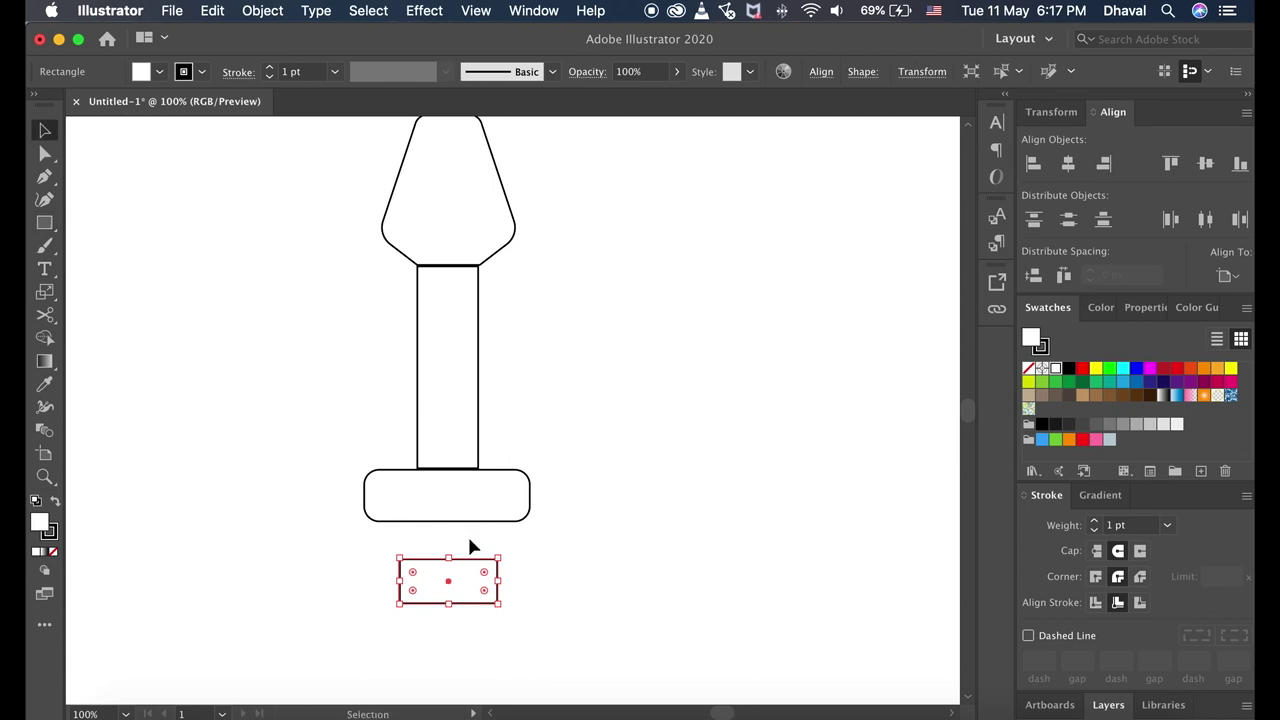
{"action": "left_click_drag", "start_coordinate": [469, 558], "coordinate": [473, 531]}
{"action": "left_click", "coordinate": [575, 542]}
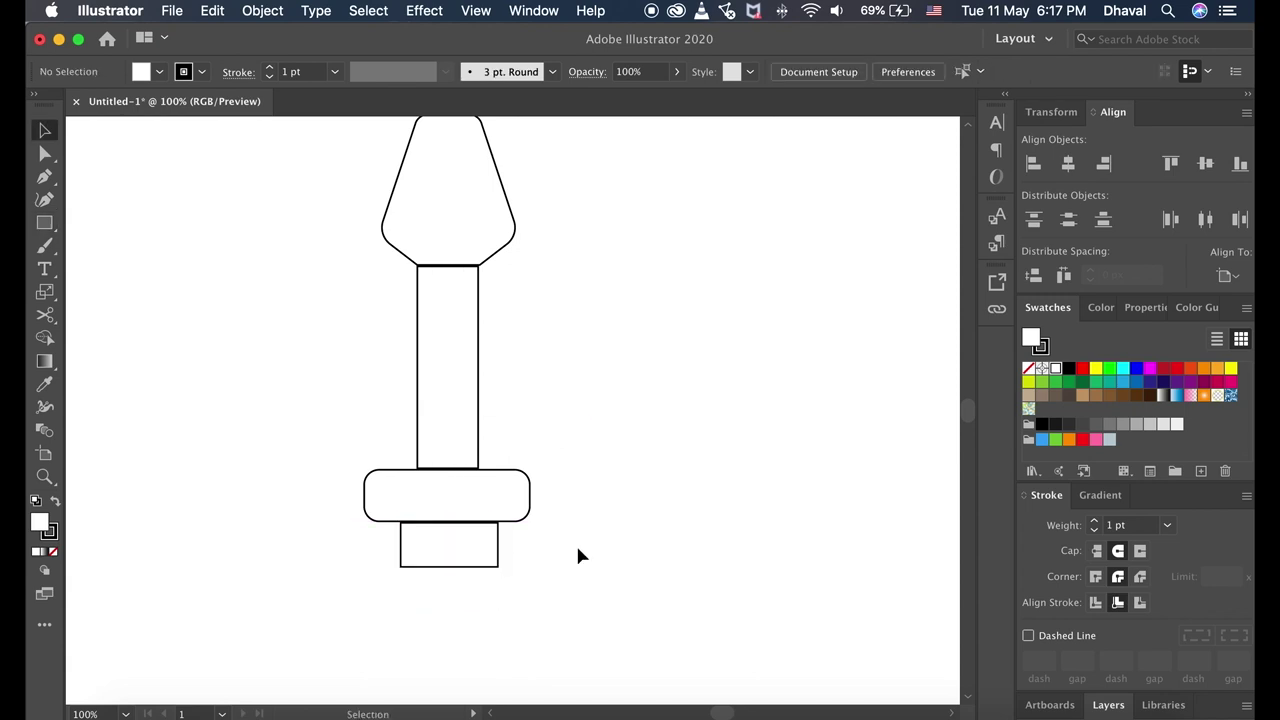
{"action": "scroll", "coordinate": [575, 542], "scroll_direction": "down", "scroll_amount": 3}
Add a 125×180 px rectangle centred beneath the collar and round its corners
{"action": "left_click", "coordinate": [44, 223]}
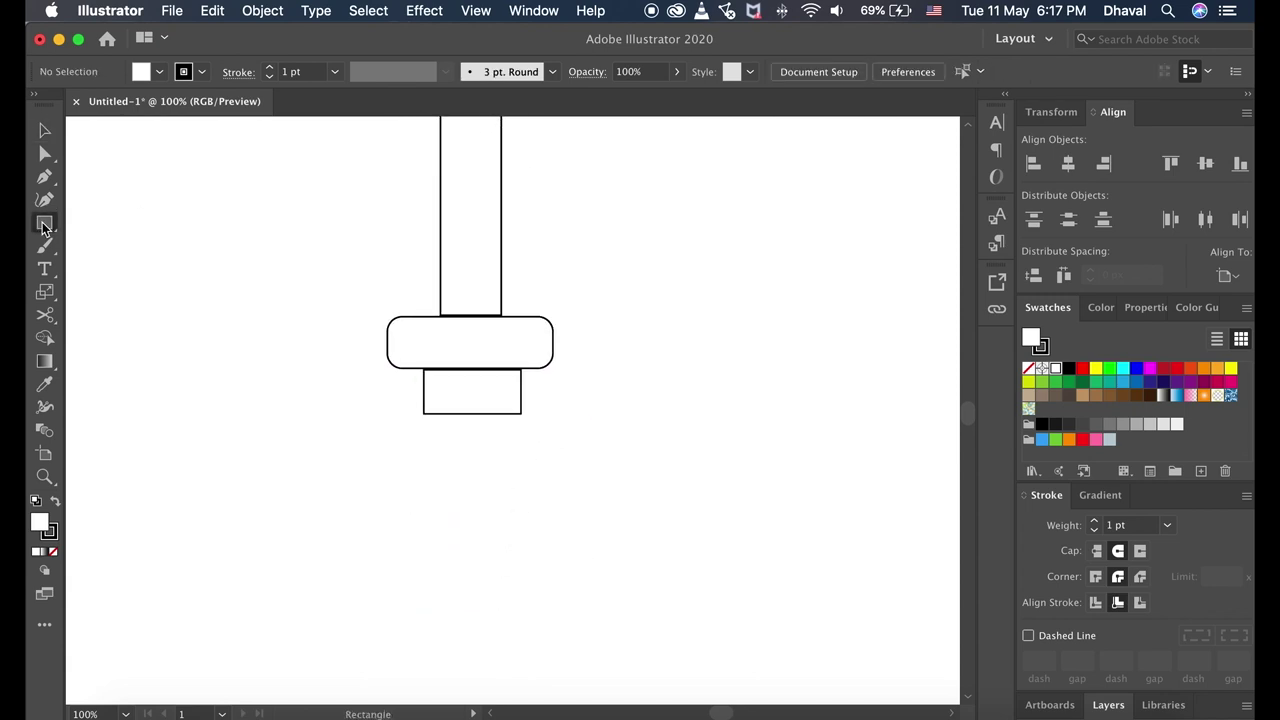
{"action": "left_click", "coordinate": [415, 456]}
{"action": "type", "text": "5"}
{"action": "key", "text": "Tab"}
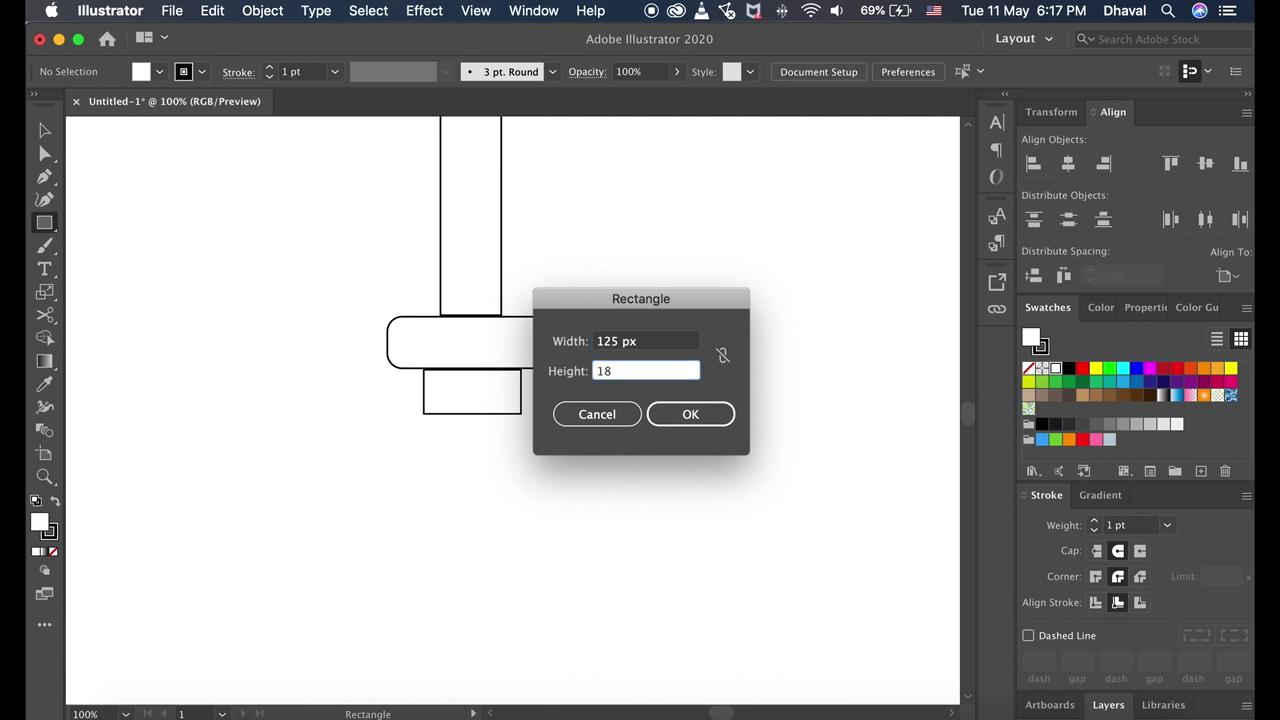
{"action": "key", "text": "Return"}
{"action": "left_click", "coordinate": [1068, 163]}
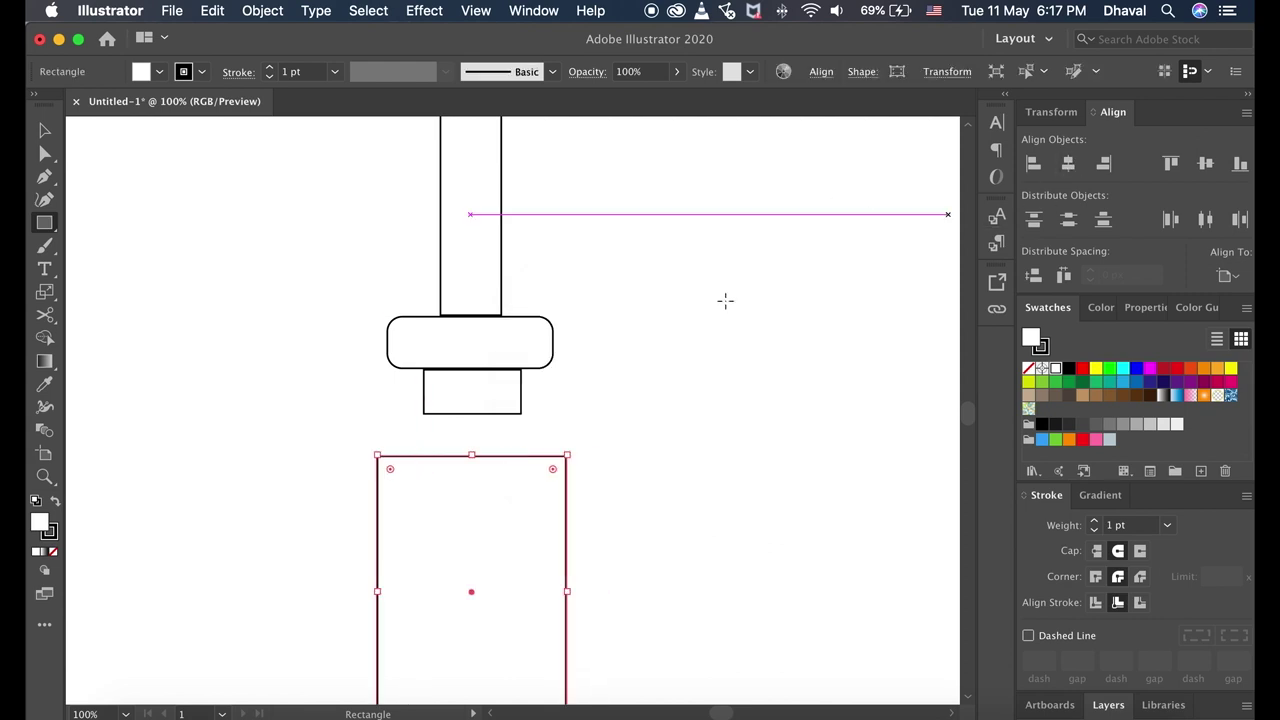
{"action": "key", "text": "v"}
{"action": "left_click_drag", "start_coordinate": [514, 463], "coordinate": [514, 423]}
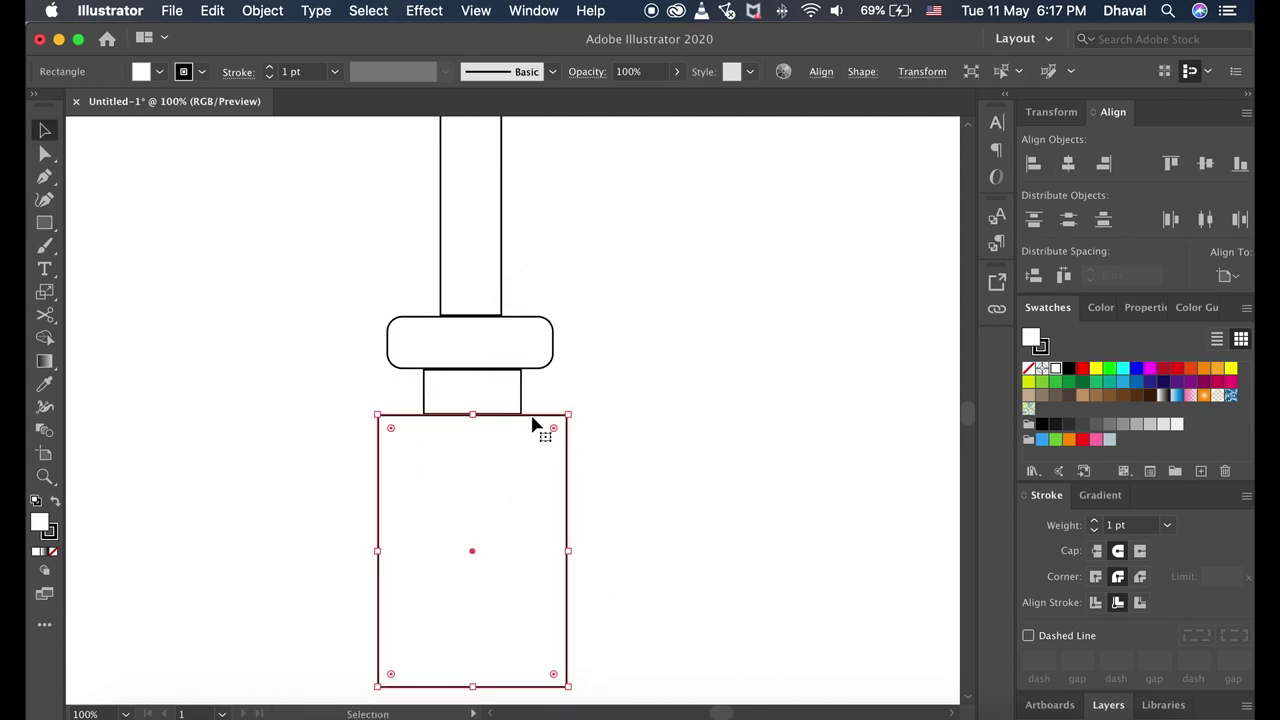
{"action": "left_click", "coordinate": [648, 437]}
{"action": "left_click", "coordinate": [563, 420]}
{"action": "left_click_drag", "start_coordinate": [556, 430], "coordinate": [523, 434]}
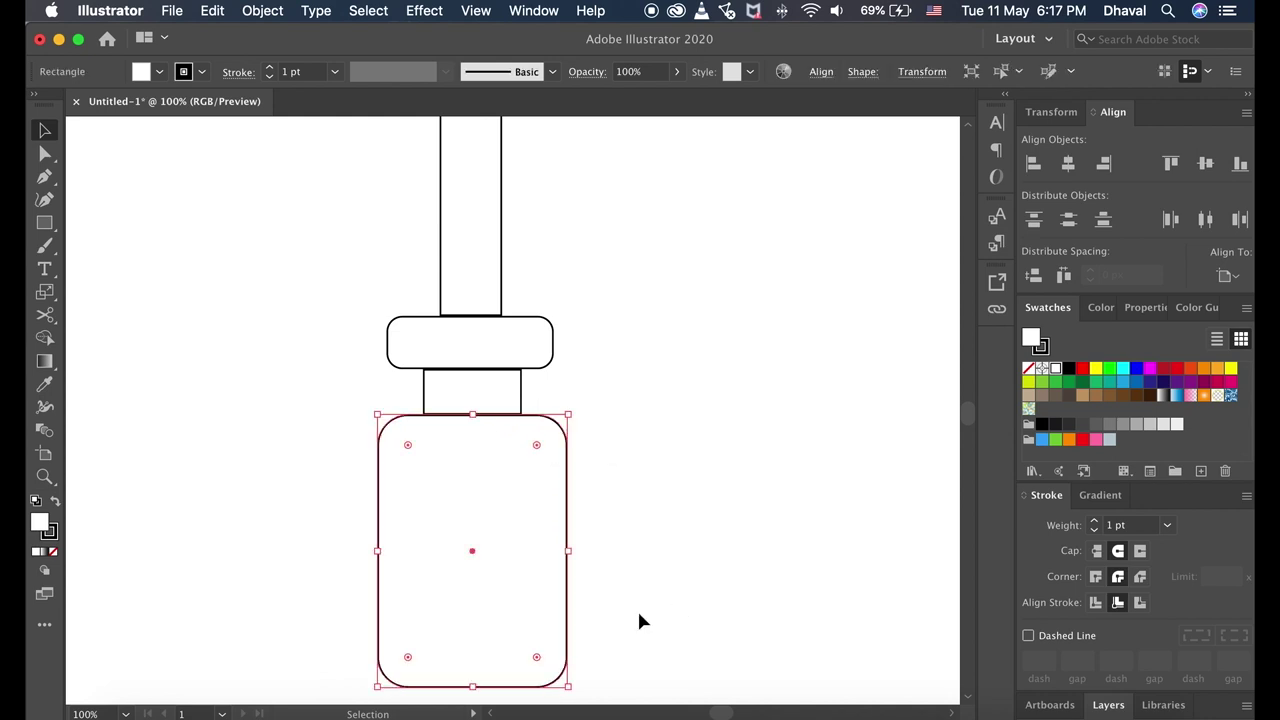
Deepen the rounding of the tall rectangle's bottom corners into a handle curve
{"action": "key", "text": "a"}
{"action": "left_click_drag", "start_coordinate": [362, 615], "coordinate": [593, 697]}
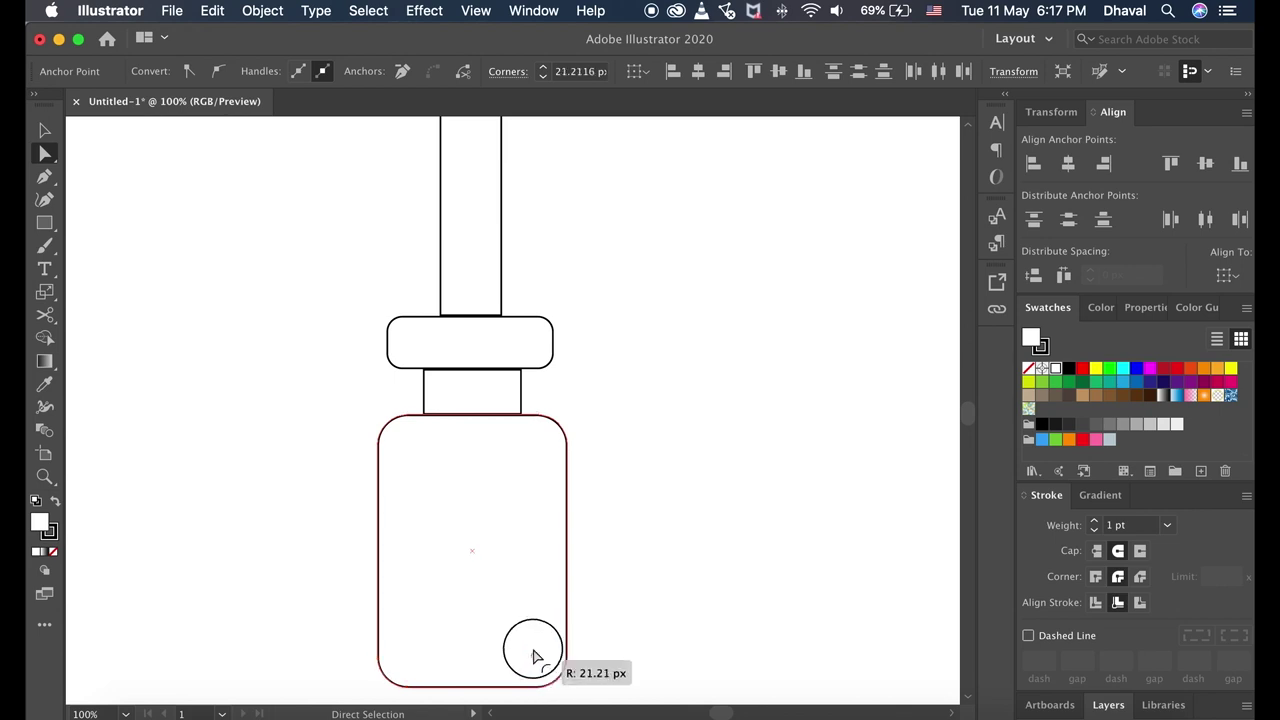
{"action": "left_click_drag", "start_coordinate": [537, 660], "coordinate": [499, 608]}
{"action": "left_click", "coordinate": [716, 620]}
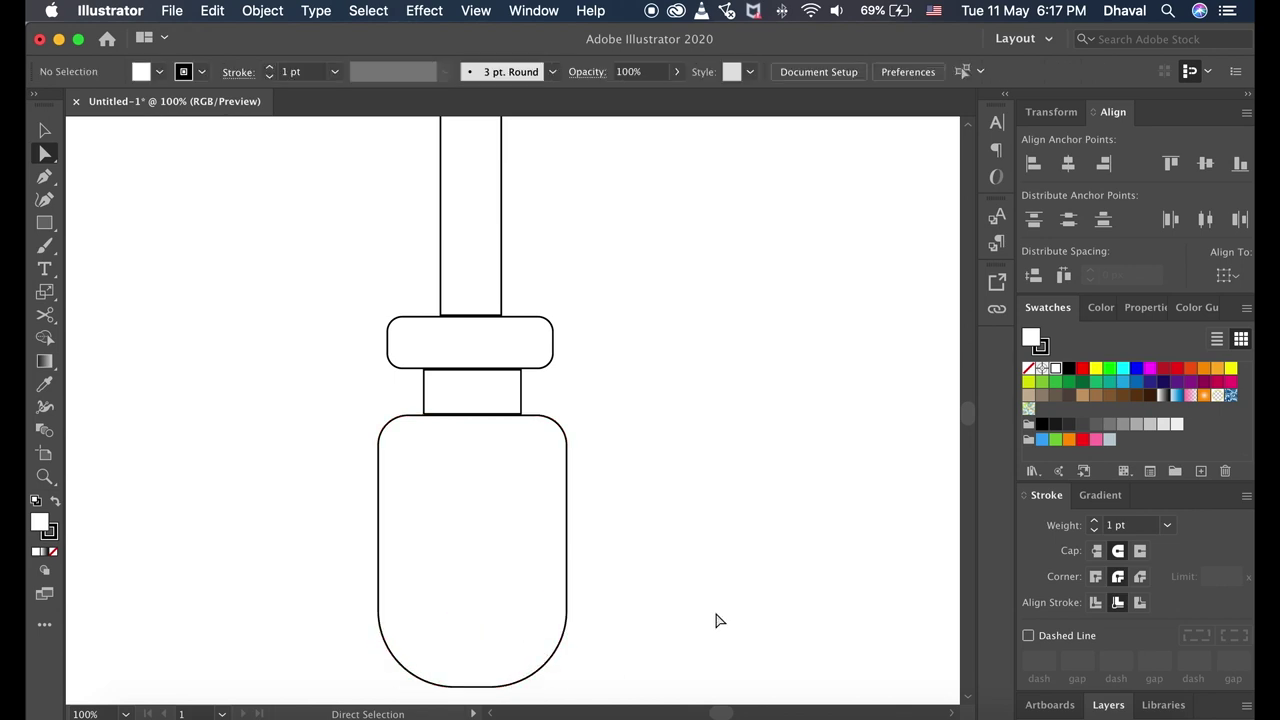
{"action": "key", "text": "super+minus"}
{"action": "key", "text": "super+minus"}
Align all screwdriver shapes on a common horizontal centre line
{"action": "left_click_drag", "start_coordinate": [406, 205], "coordinate": [573, 532]}
{"action": "left_click", "coordinate": [1068, 163]}
{"action": "key", "text": "super+z"}
{"action": "key", "text": "v"}
{"action": "key", "text": "Return"}
{"action": "key", "text": "Escape"}
{"action": "left_click", "coordinate": [1068, 163]}
{"action": "key", "text": "super+z"}
{"action": "left_click", "coordinate": [736, 260]}
{"action": "left_click_drag", "start_coordinate": [415, 177], "coordinate": [627, 512]}
{"action": "left_click", "coordinate": [1068, 165]}
{"action": "left_click", "coordinate": [736, 359]}
Merge the tip and shaft into a single shape with Shape Builder
{"action": "key", "text": "super+equal"}
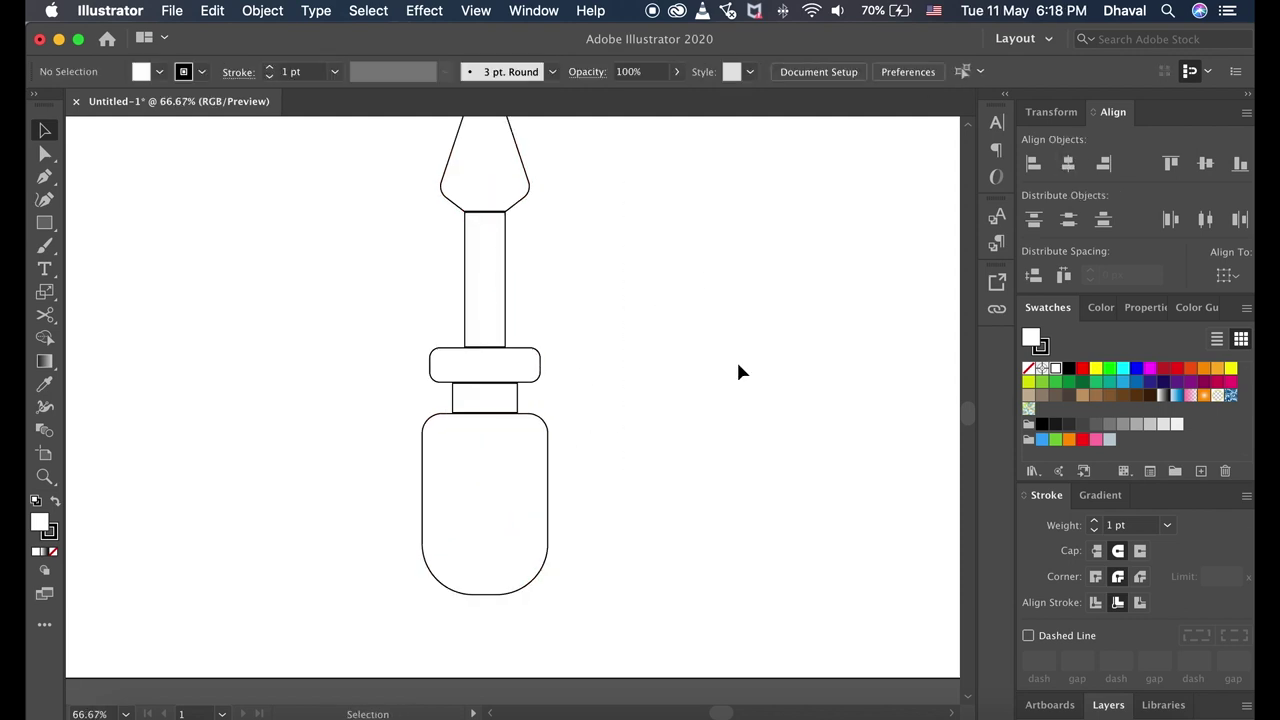
{"action": "scroll", "coordinate": [738, 372], "scroll_direction": "up", "scroll_amount": 2}
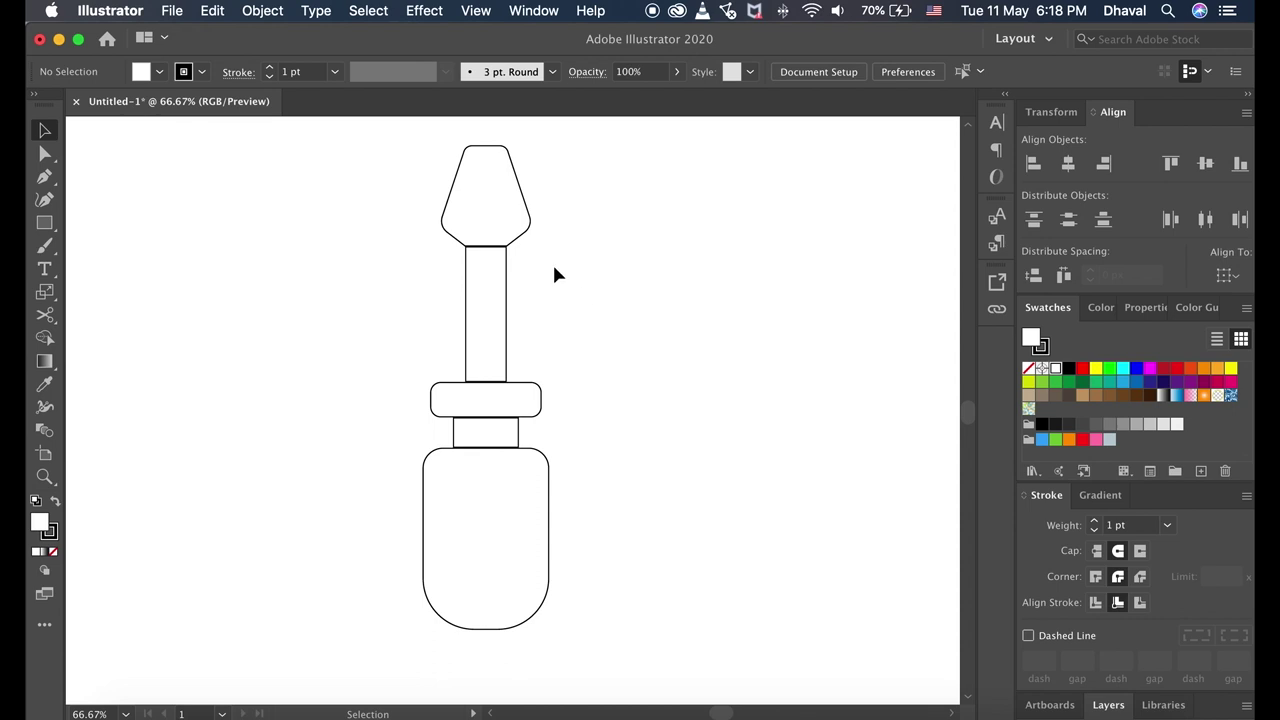
{"action": "left_click", "coordinate": [492, 212]}
{"action": "left_click", "coordinate": [502, 277], "text": "shift"}
{"action": "key", "text": "shift+m"}
{"action": "left_click_drag", "start_coordinate": [491, 229], "coordinate": [491, 257]}
{"action": "key", "text": "v"}
{"action": "left_click", "coordinate": [576, 323]}
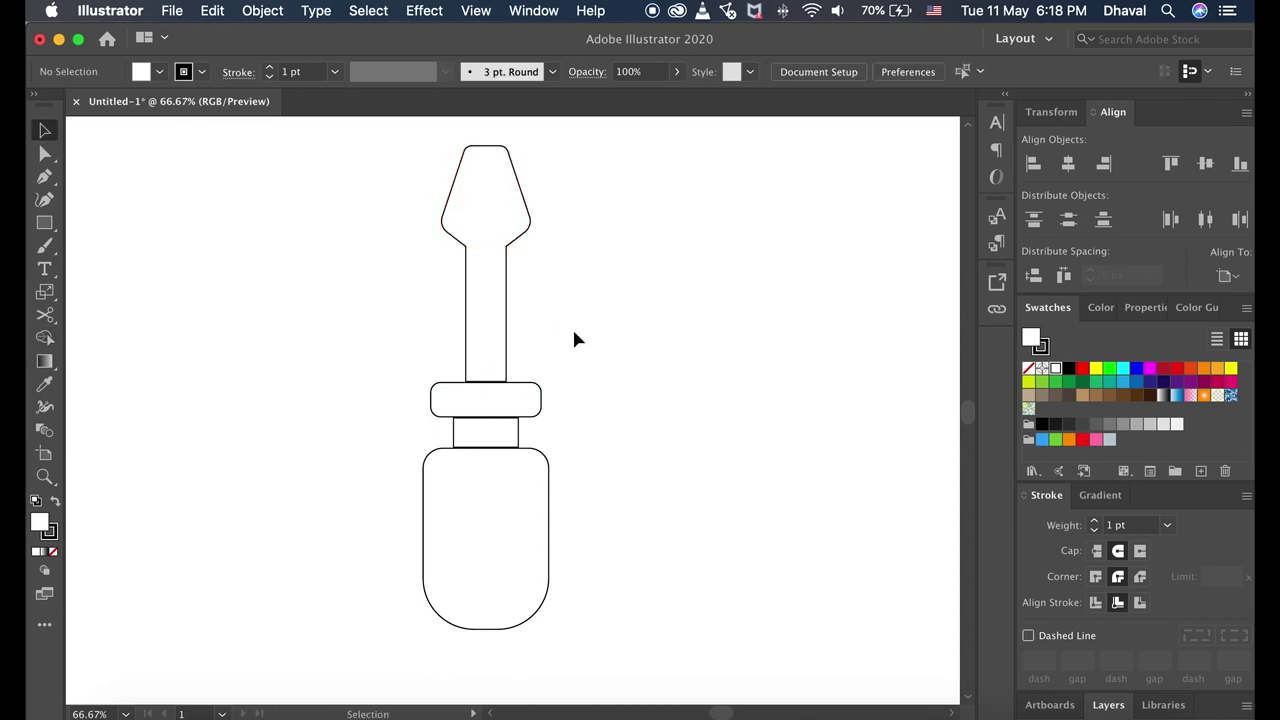
Fill the merged tip and shaft with light grey
{"action": "left_click", "coordinate": [506, 290]}
{"action": "left_click", "coordinate": [1178, 425]}
{"action": "left_click", "coordinate": [765, 440]}
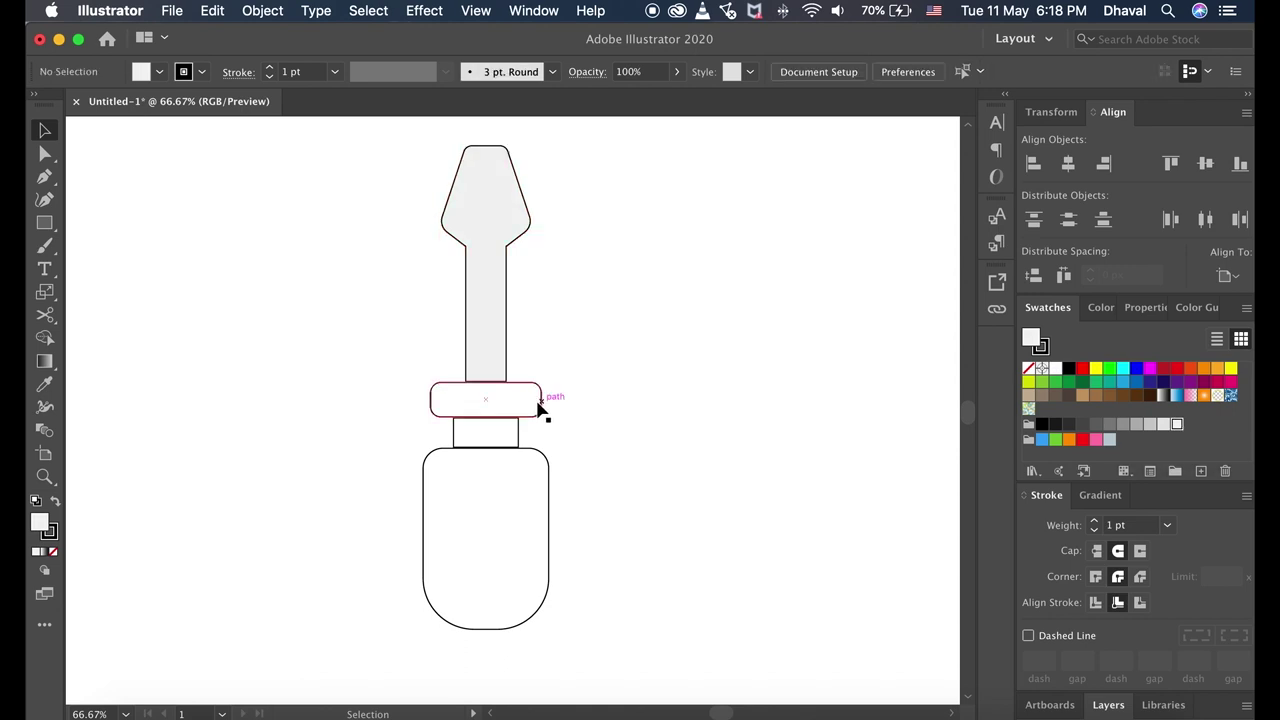
{"action": "left_click", "coordinate": [540, 405]}
{"action": "left_click", "coordinate": [548, 472], "text": "shift"}
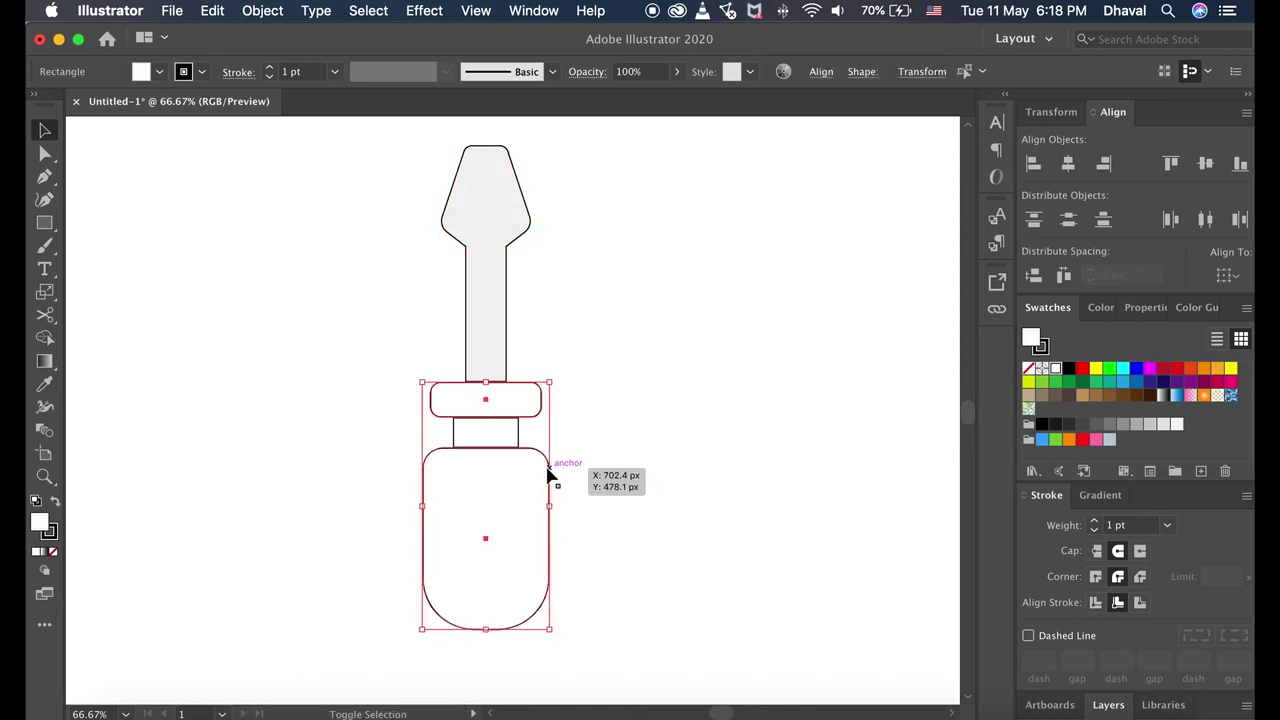
Fill the band and handle green and the connector dark green
{"action": "left_click", "coordinate": [1056, 384]}
{"action": "left_click", "coordinate": [517, 443]}
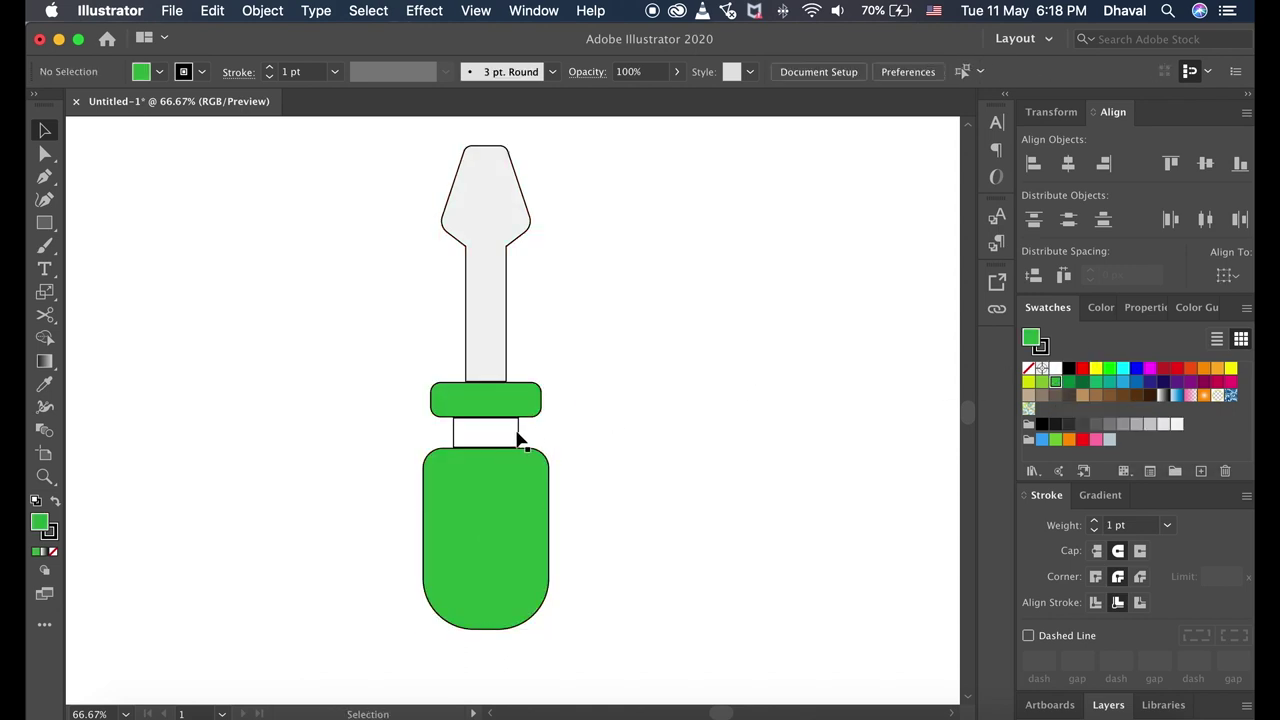
{"action": "left_click", "coordinate": [519, 438]}
{"action": "left_click", "coordinate": [1093, 381]}
{"action": "left_click", "coordinate": [545, 402]}
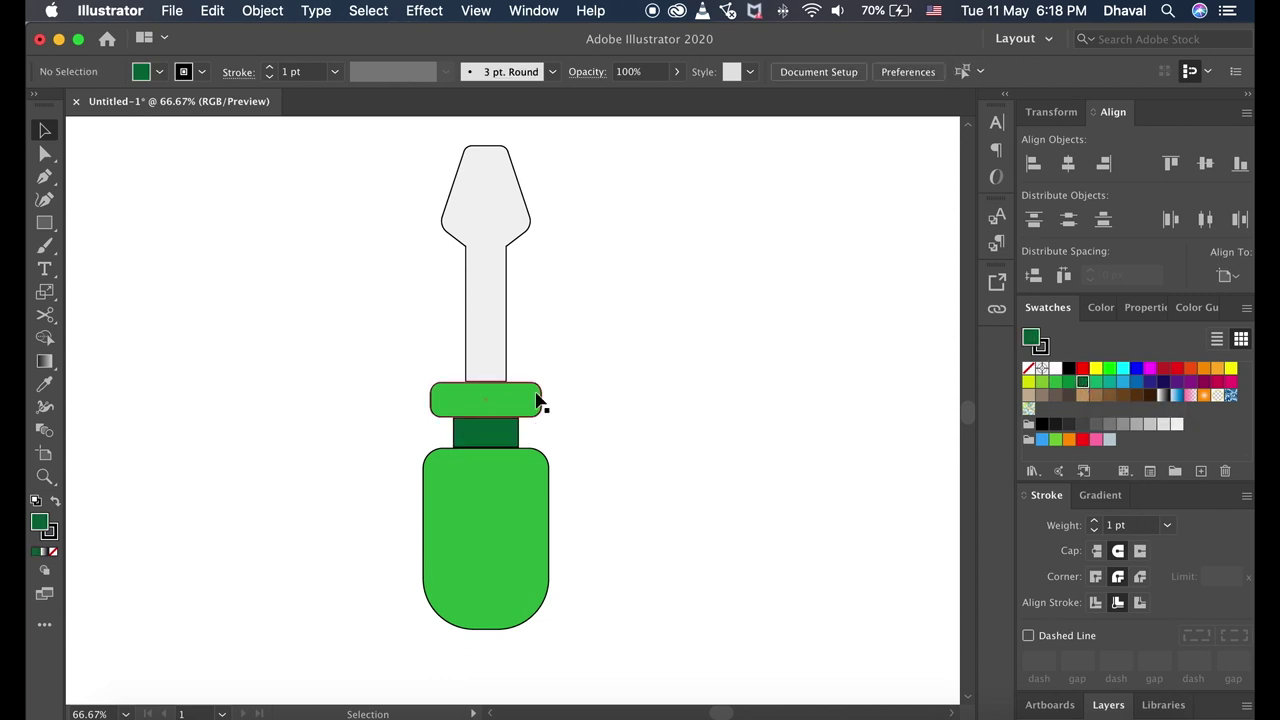
{"action": "left_click", "coordinate": [537, 400]}
{"action": "left_click", "coordinate": [532, 445]}
Set the stroke to None on every object
{"action": "key", "text": "super+a"}
{"action": "left_click", "coordinate": [48, 530]}
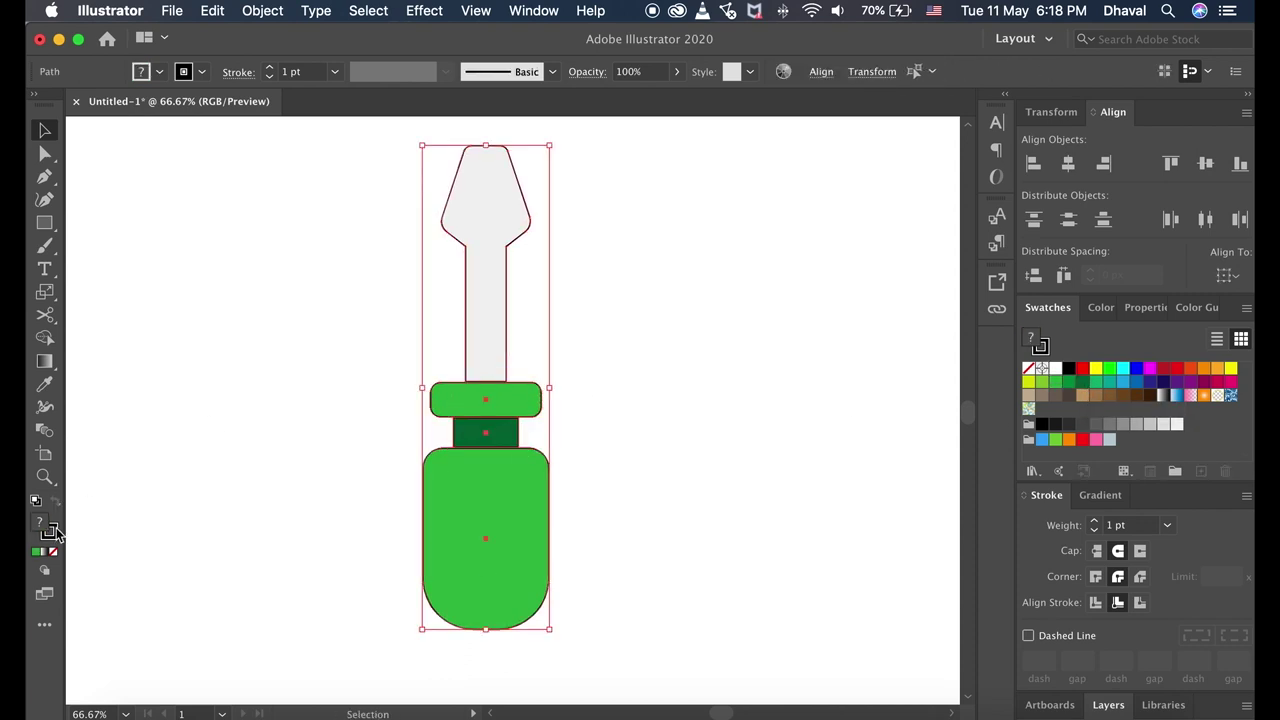
{"action": "left_click", "coordinate": [53, 551]}
{"action": "left_click", "coordinate": [201, 543]}
Drag a copy of the band and handle slightly to the left
{"action": "left_click", "coordinate": [508, 400]}
{"action": "left_click", "coordinate": [514, 480], "text": "shift"}
{"action": "left_click_drag", "start_coordinate": [514, 480], "coordinate": [481, 480]}
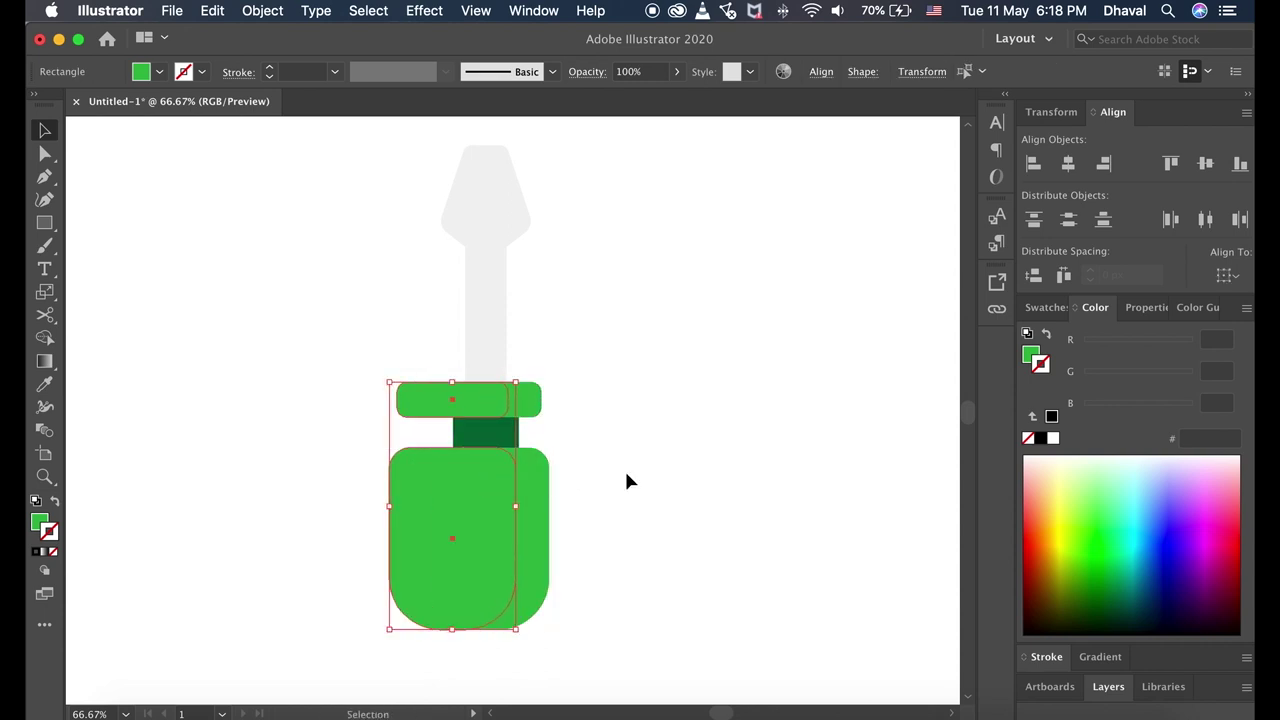
Trim the left overhangs off the handle and band with Shape Builder
{"action": "key", "text": "super+a"}
{"action": "key", "text": "shift+m"}
{"action": "left_click", "coordinate": [408, 480], "text": "alt"}
{"action": "left_click", "coordinate": [415, 406], "text": "alt"}
{"action": "key", "text": "v"}
Fill the right pieces of band and handle dark green, then isolate the grey blade
{"action": "left_click", "coordinate": [733, 396]}
{"action": "left_click", "coordinate": [537, 400]}
{"action": "left_click", "coordinate": [540, 468], "text": "shift"}
{"action": "left_click", "coordinate": [1047, 307]}
{"action": "left_click", "coordinate": [1069, 381]}
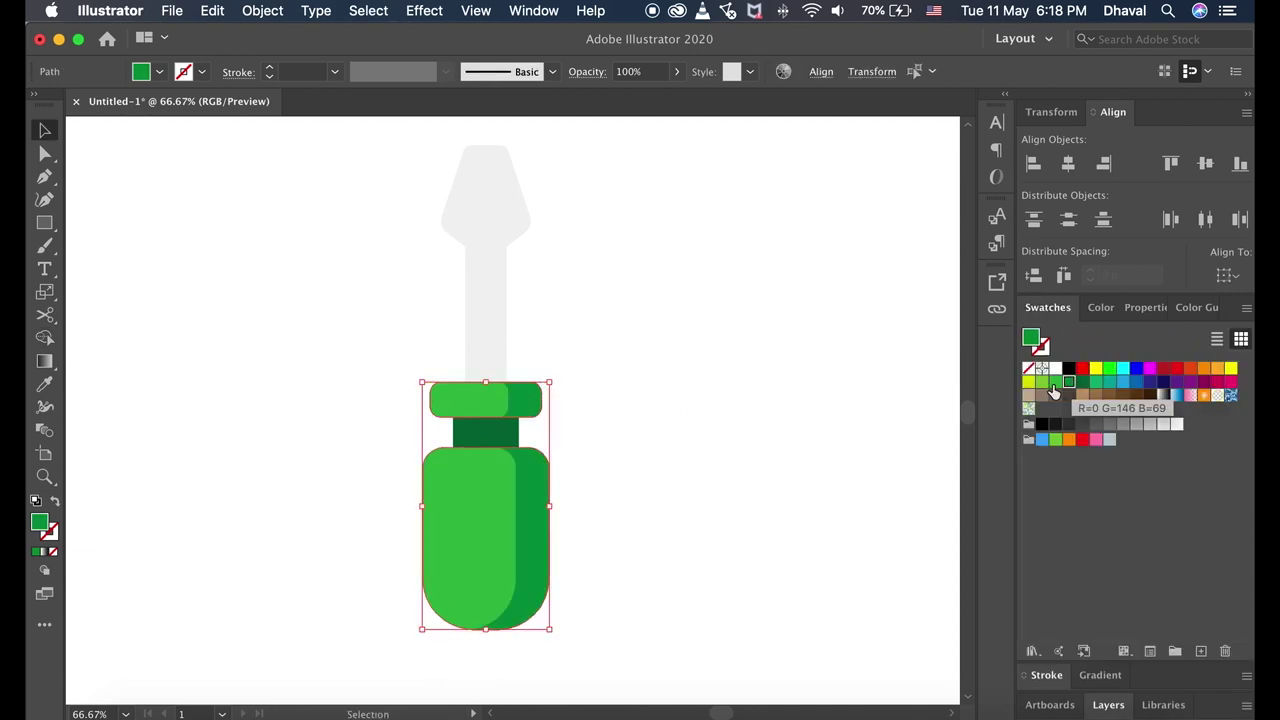
{"action": "left_click", "coordinate": [790, 400]}
{"action": "double_click", "coordinate": [485, 238]}
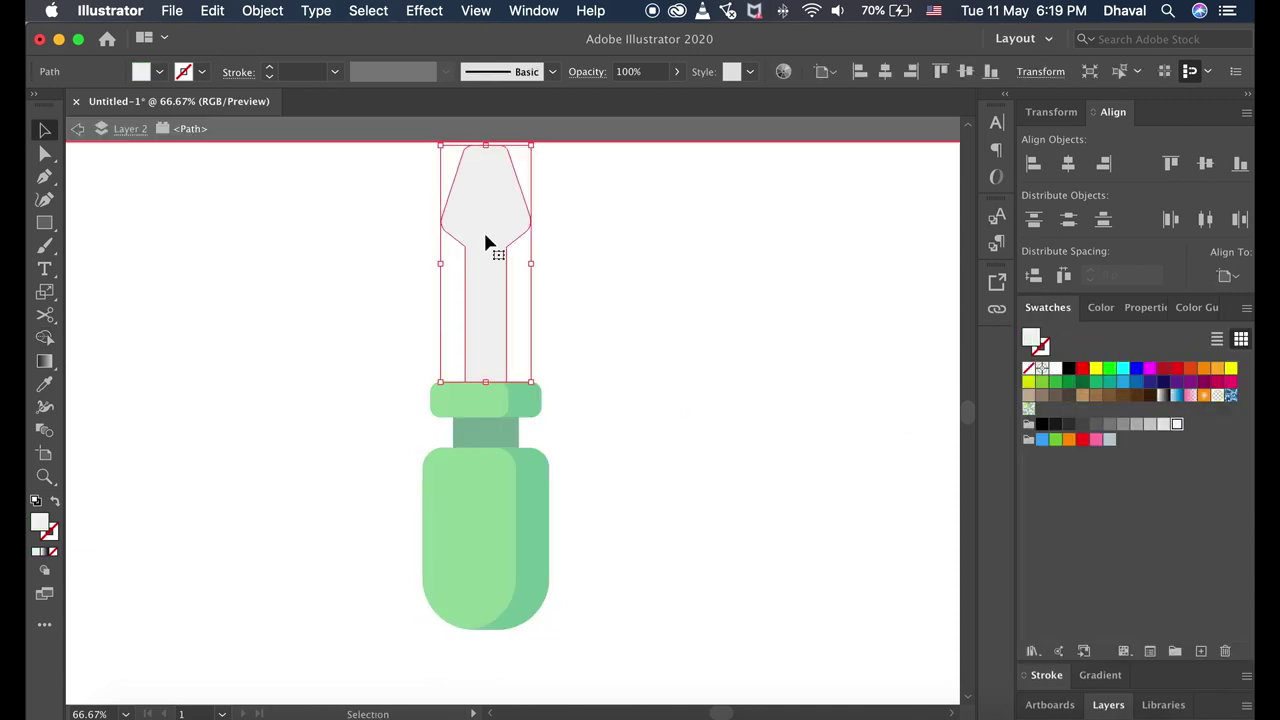
Draw a rectangle over the blade top and Shape Builder away the excess, leaving a flat-topped tip
{"action": "scroll", "coordinate": [485, 240], "scroll_direction": "up", "scroll_amount": 1}
{"action": "key", "text": "m"}
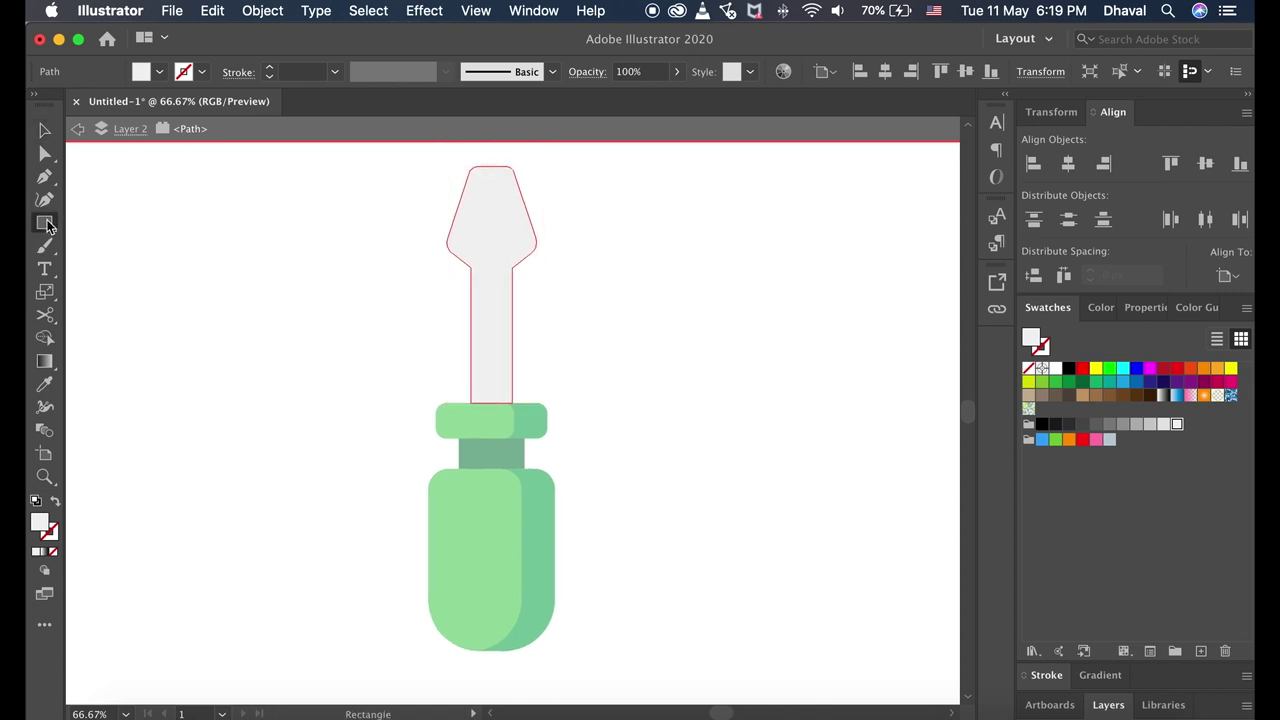
{"action": "left_click_drag", "start_coordinate": [447, 152], "coordinate": [543, 202]}
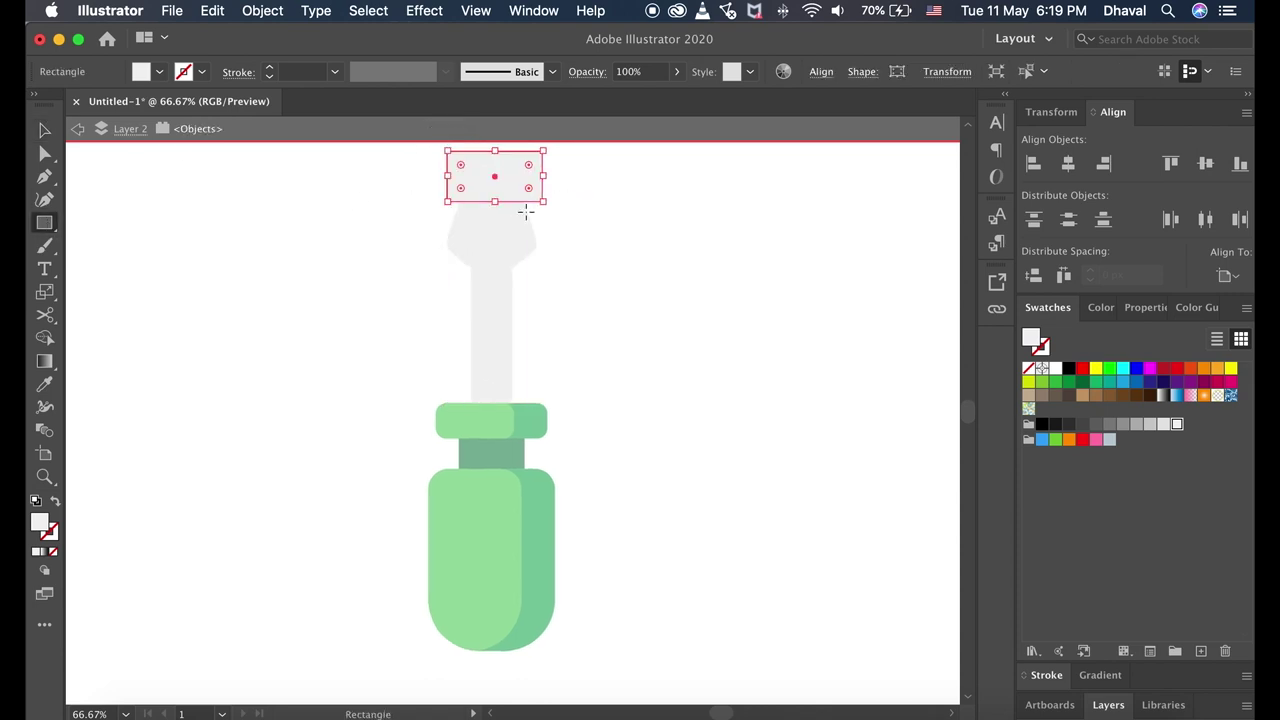
{"action": "key", "text": "v"}
{"action": "left_click", "coordinate": [516, 235], "text": "shift"}
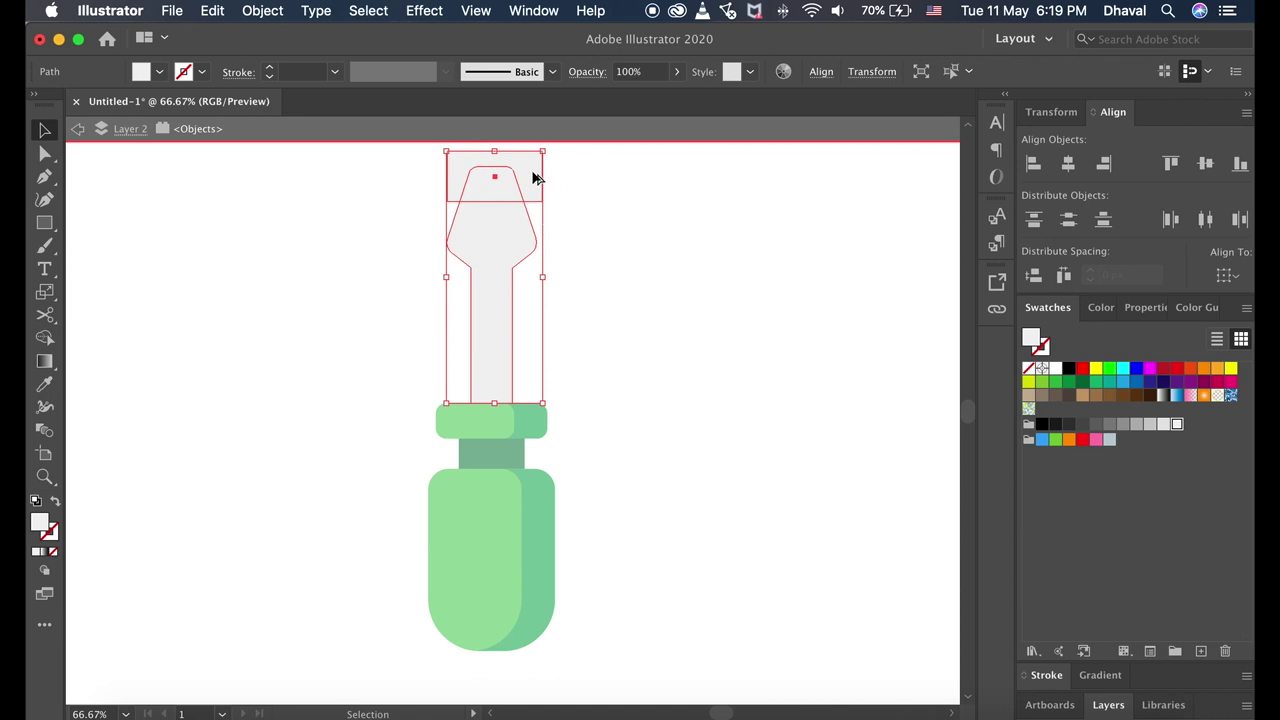
{"action": "key", "text": "shift+m"}
{"action": "left_click", "coordinate": [531, 177], "text": "alt"}
{"action": "key", "text": "v"}
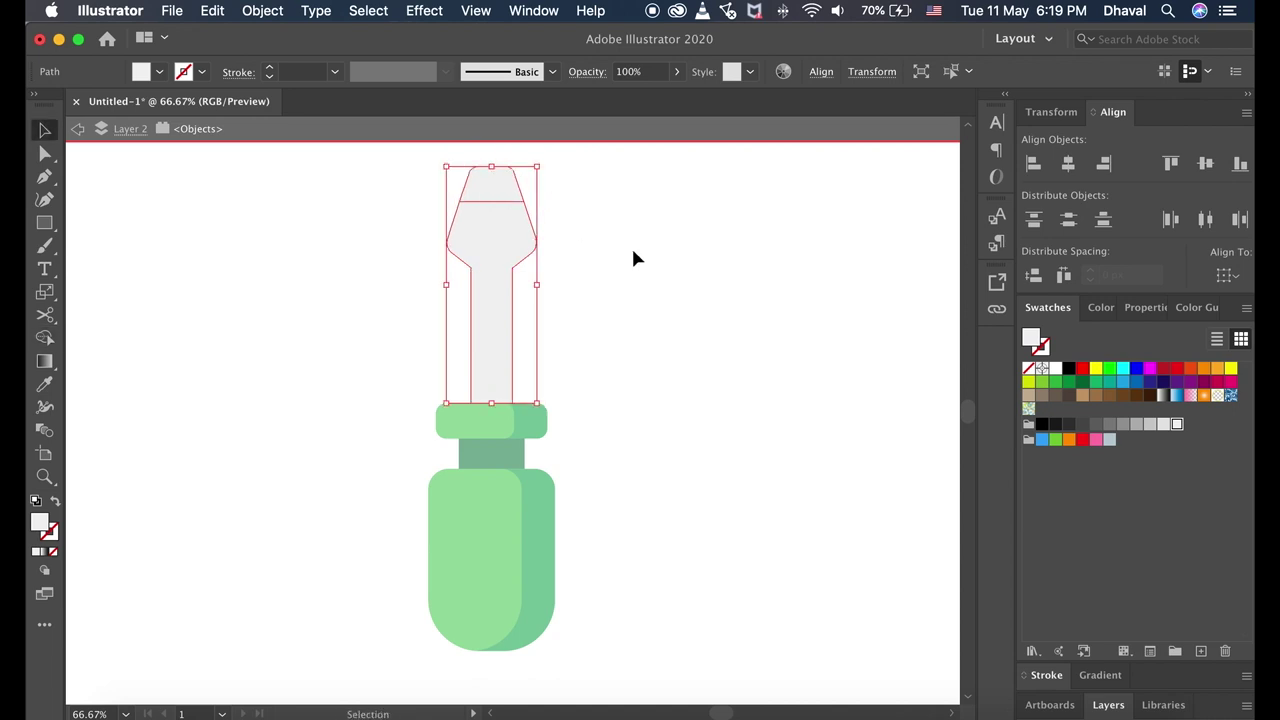
{"action": "left_click", "coordinate": [634, 259]}
{"action": "left_click", "coordinate": [514, 243]}
Draw a closed stepped Pen shape covering the right half of the blade shaft
{"action": "key", "text": "p"}
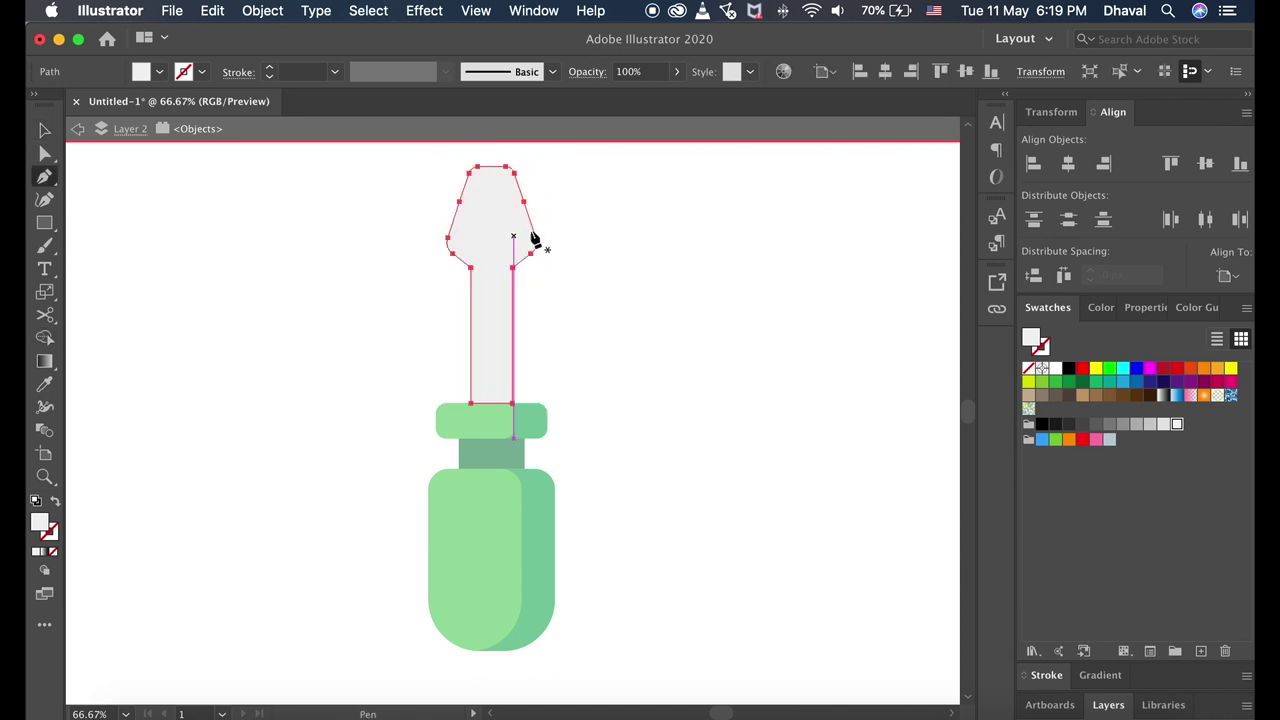
{"action": "left_click", "coordinate": [559, 239]}
{"action": "left_click", "coordinate": [491, 279]}
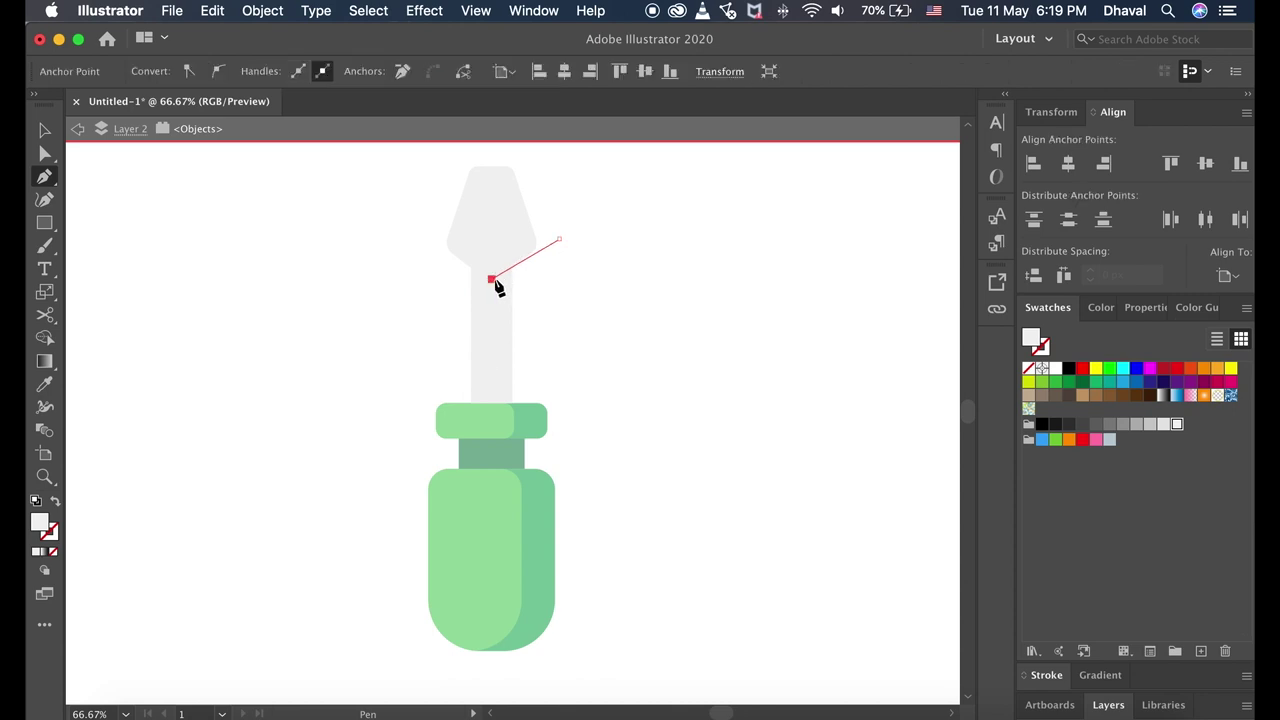
{"action": "left_click", "coordinate": [491, 384]}
{"action": "left_click", "coordinate": [428, 397]}
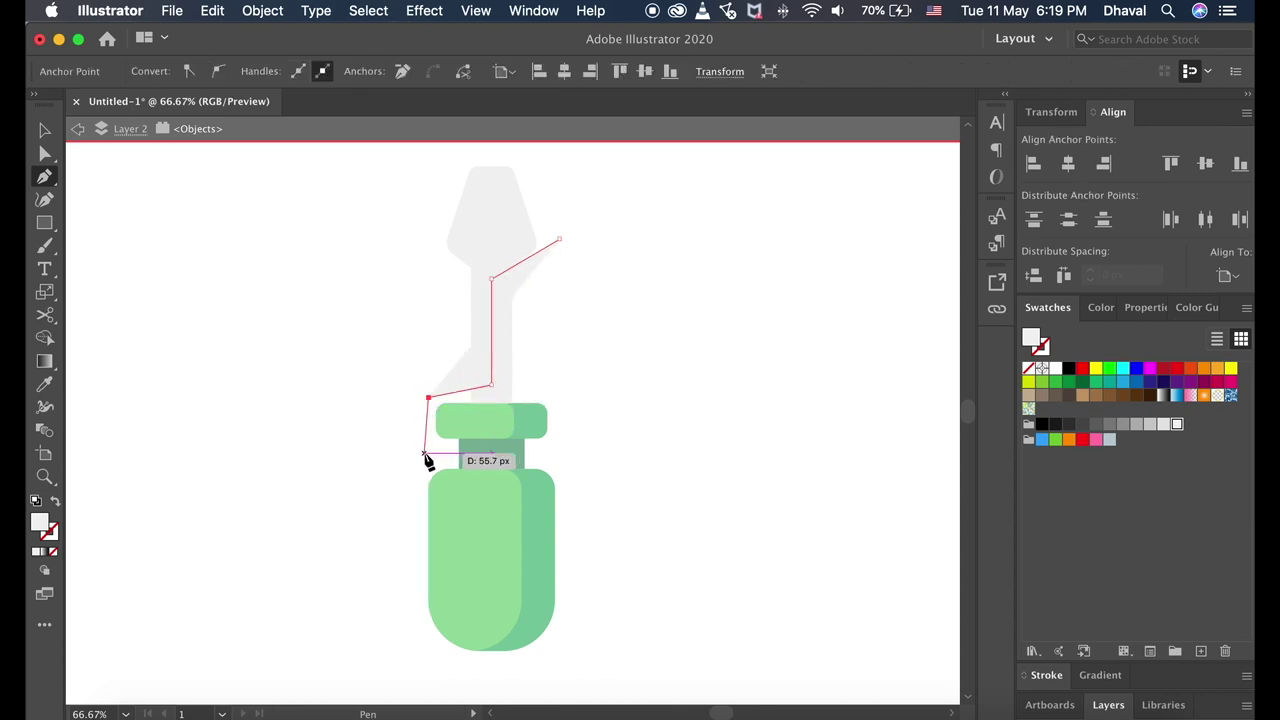
{"action": "left_click", "coordinate": [424, 452]}
{"action": "left_click", "coordinate": [624, 452]}
{"action": "left_click", "coordinate": [559, 239]}
Shape Builder the shaft with that shape to remove the outside region, then exit isolation mode
{"action": "key", "text": "v"}
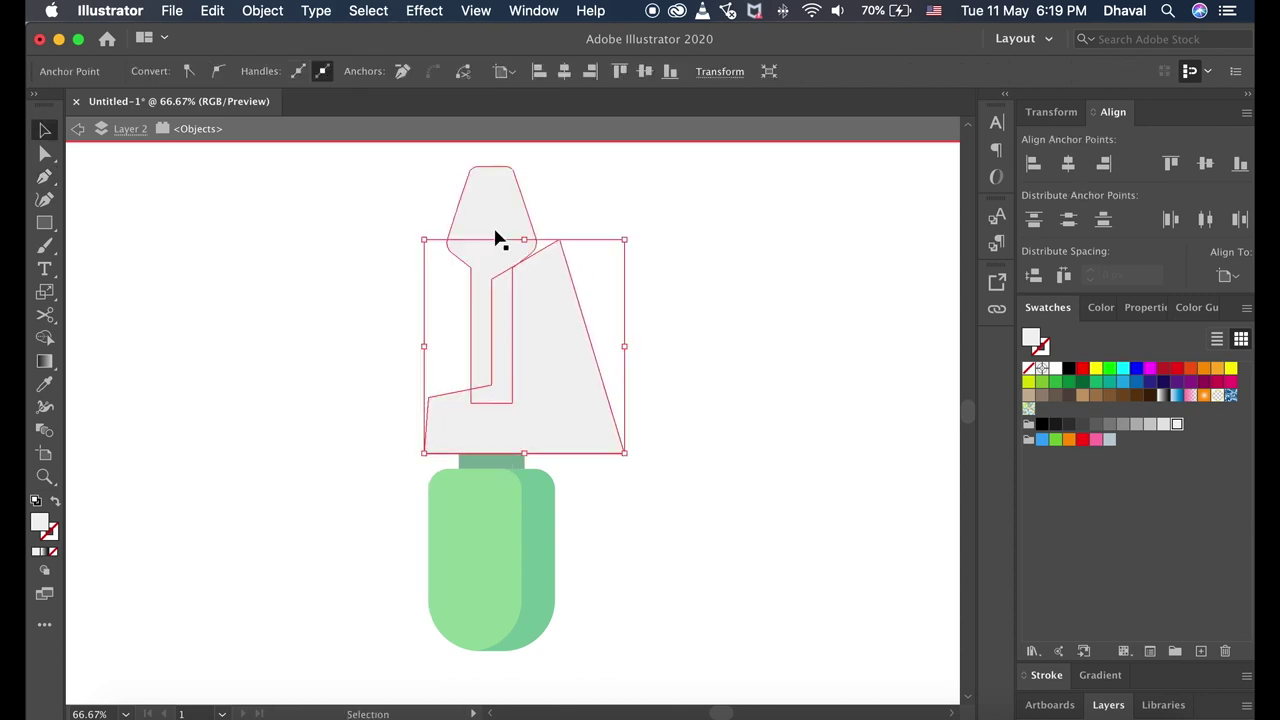
{"action": "left_click", "coordinate": [495, 238], "text": "shift"}
{"action": "key", "text": "shift+m"}
{"action": "left_click", "coordinate": [572, 358], "text": "alt"}
{"action": "key", "text": "c"}
{"action": "left_click", "coordinate": [583, 354]}
{"action": "left_click", "coordinate": [826, 406]}
{"action": "key", "text": "Escape"}
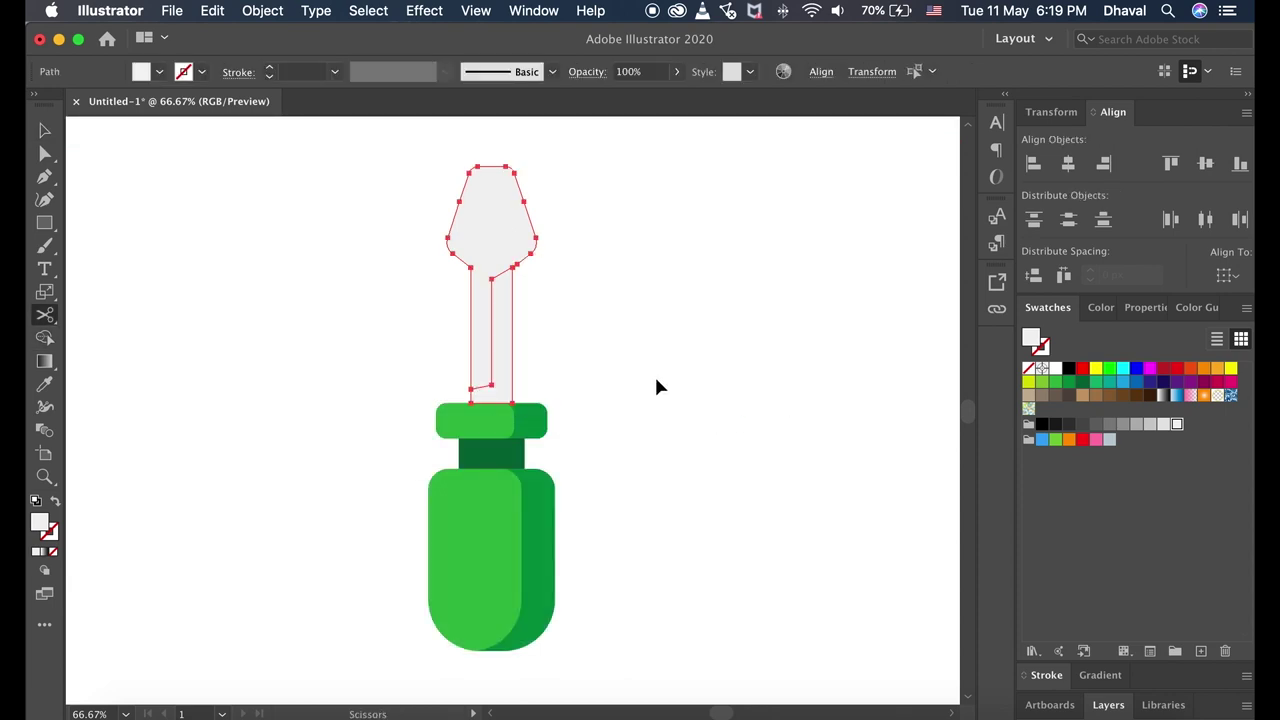
Fill the shaft's right strip and the blade tip with darker grey
{"action": "key", "text": "v"}
{"action": "left_click", "coordinate": [656, 385]}
{"action": "left_click", "coordinate": [506, 329]}
{"action": "left_click", "coordinate": [497, 192], "text": "shift"}
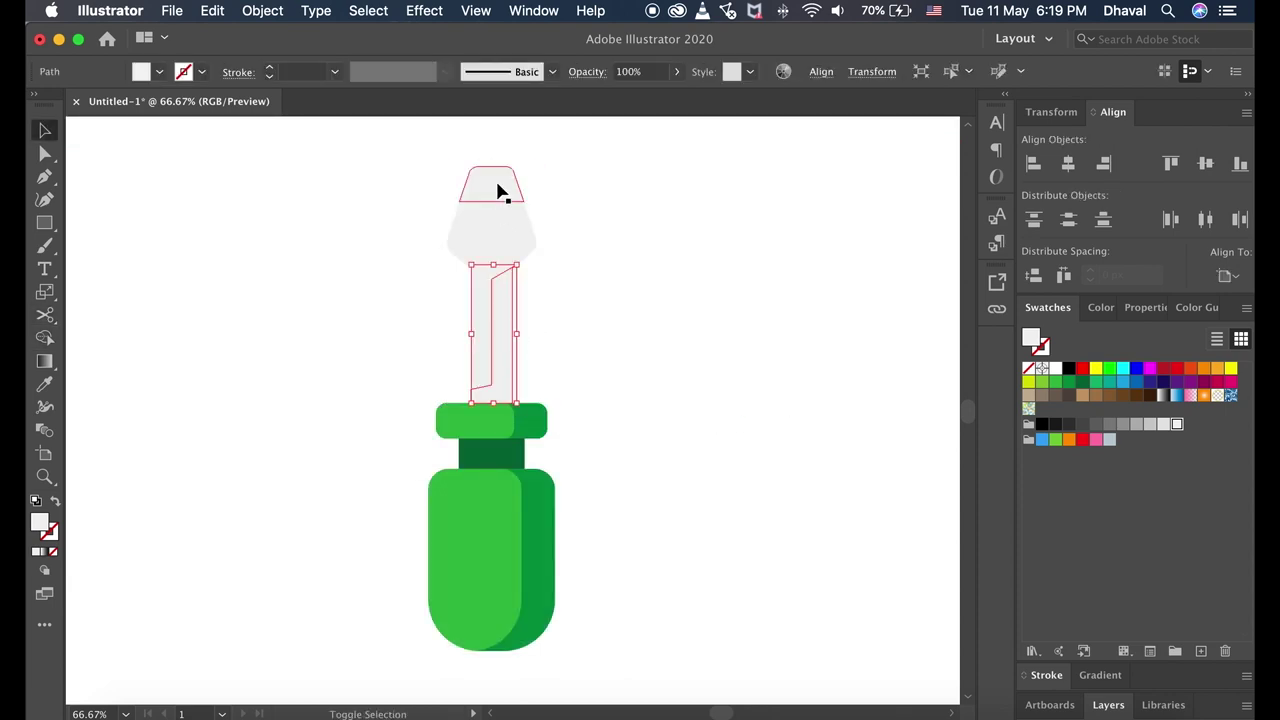
{"action": "left_click", "coordinate": [1150, 424]}
{"action": "left_click", "coordinate": [624, 329]}
Round the strip's corner point to about 25 px with the live-corner widget
{"action": "left_click", "coordinate": [500, 320]}
{"action": "left_click", "coordinate": [601, 280]}
{"action": "key", "text": "a"}
{"action": "left_click", "coordinate": [491, 280]}
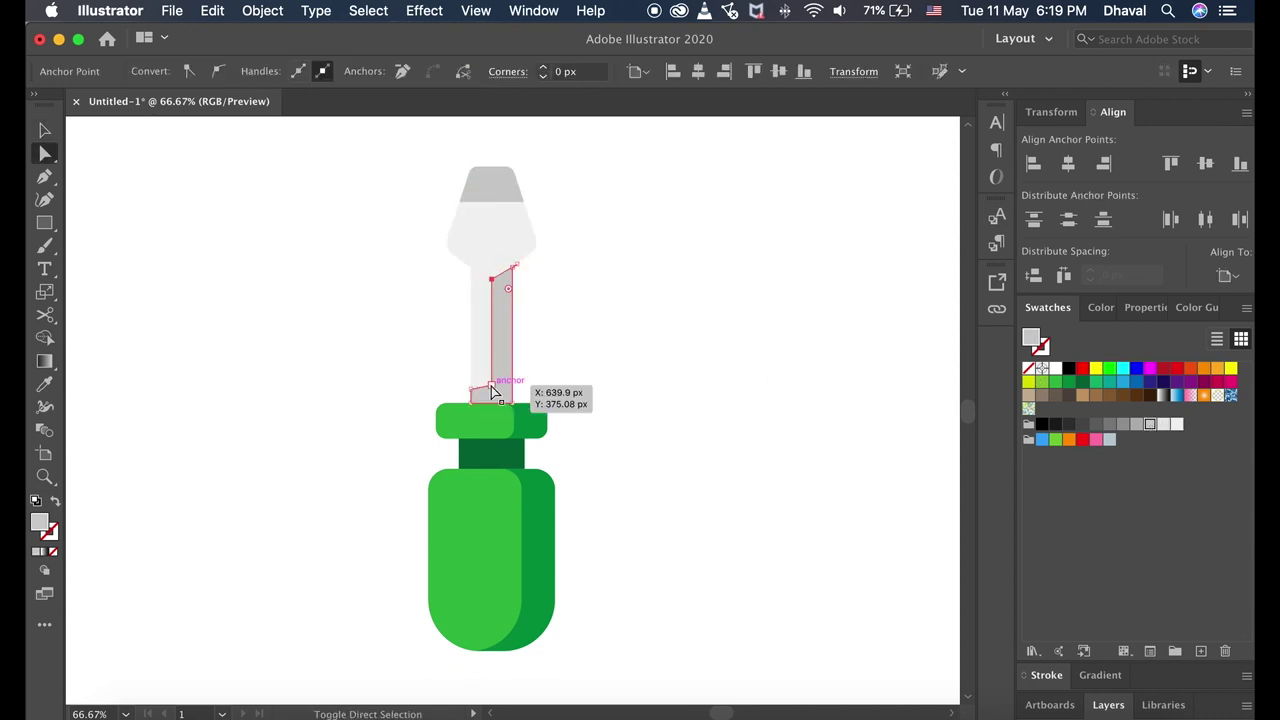
{"action": "left_click_drag", "start_coordinate": [508, 288], "coordinate": [535, 311]}
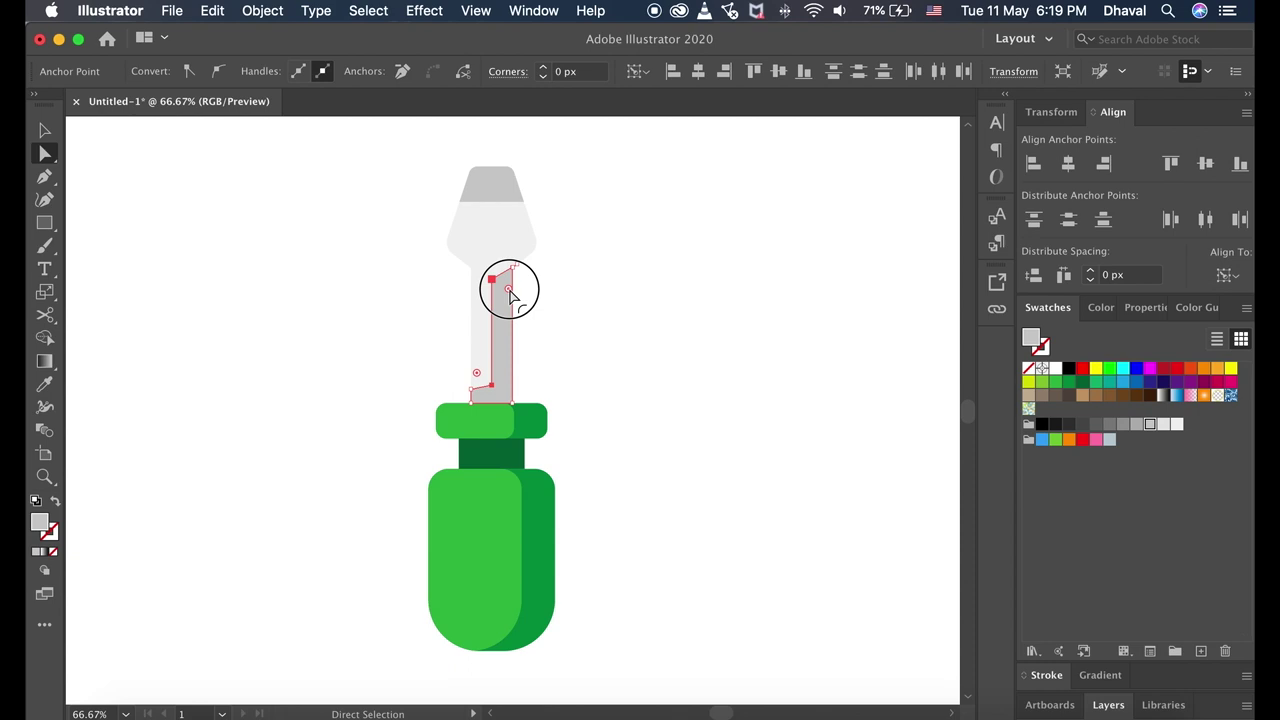
{"action": "key", "text": "v"}
{"action": "left_click", "coordinate": [560, 329]}
{"action": "key", "text": "m"}
Add a tall pill-shaped groove on the handle, filled with eyedropped dark green
{"action": "left_click_drag", "start_coordinate": [451, 493], "coordinate": [483, 615]}
{"action": "key", "text": "a"}
{"action": "left_click_drag", "start_coordinate": [470, 512], "coordinate": [465, 515]}
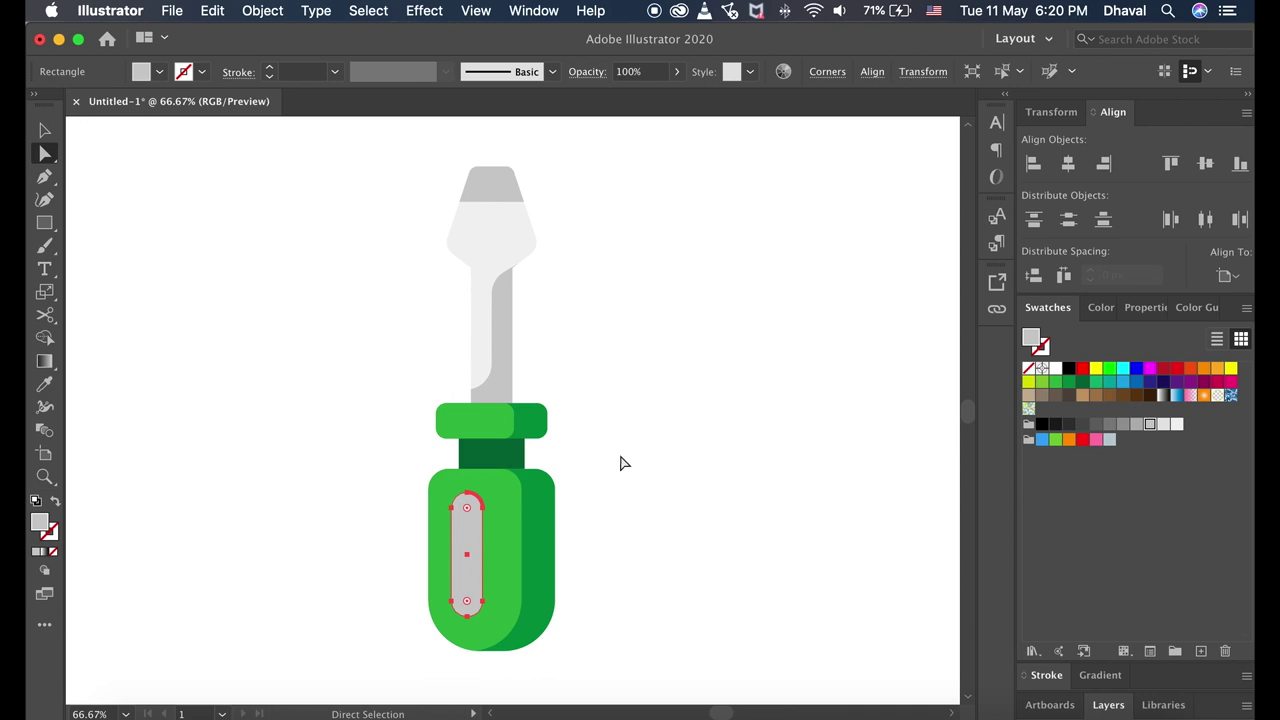
{"action": "key", "text": "i"}
{"action": "left_click", "coordinate": [543, 488]}
{"action": "key", "text": "v"}
{"action": "left_click", "coordinate": [626, 510]}
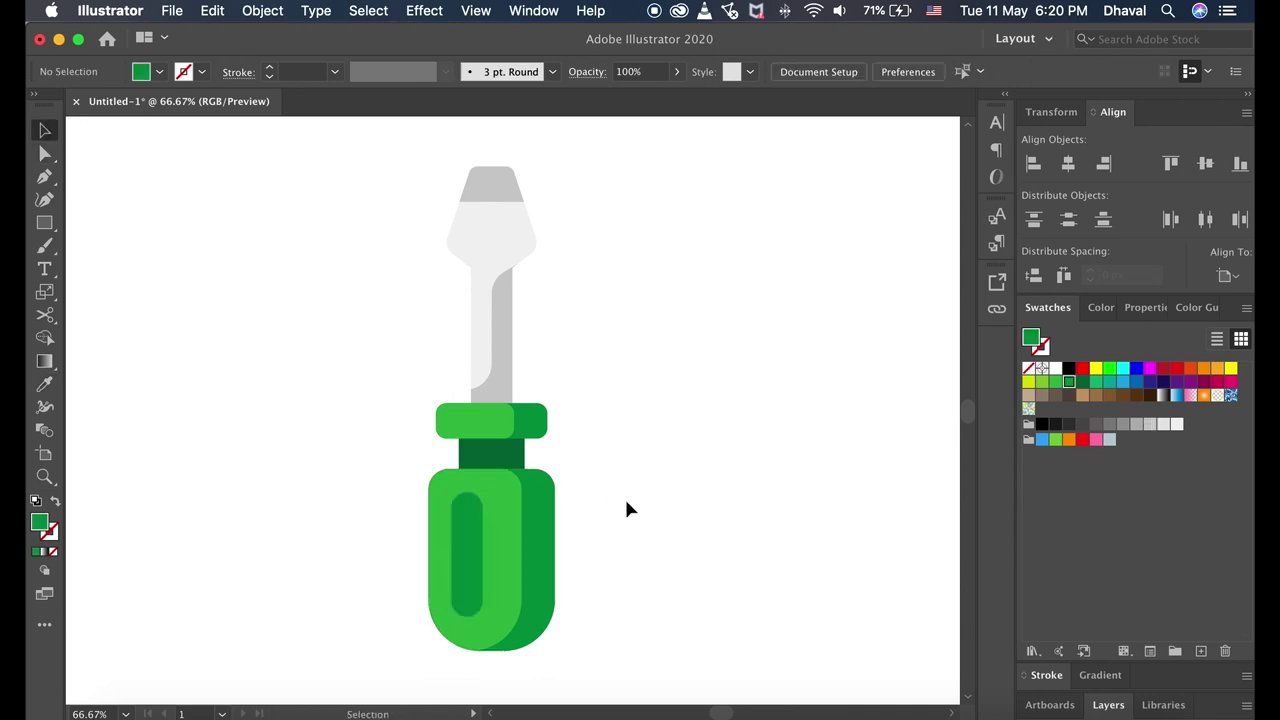
{"action": "key", "text": "ctrl+minus"}
{"action": "key", "text": "ctrl+minus"}
Marquee-select all screwdriver parts, group them, and apply Vertical Align Center
{"action": "key", "text": "a"}
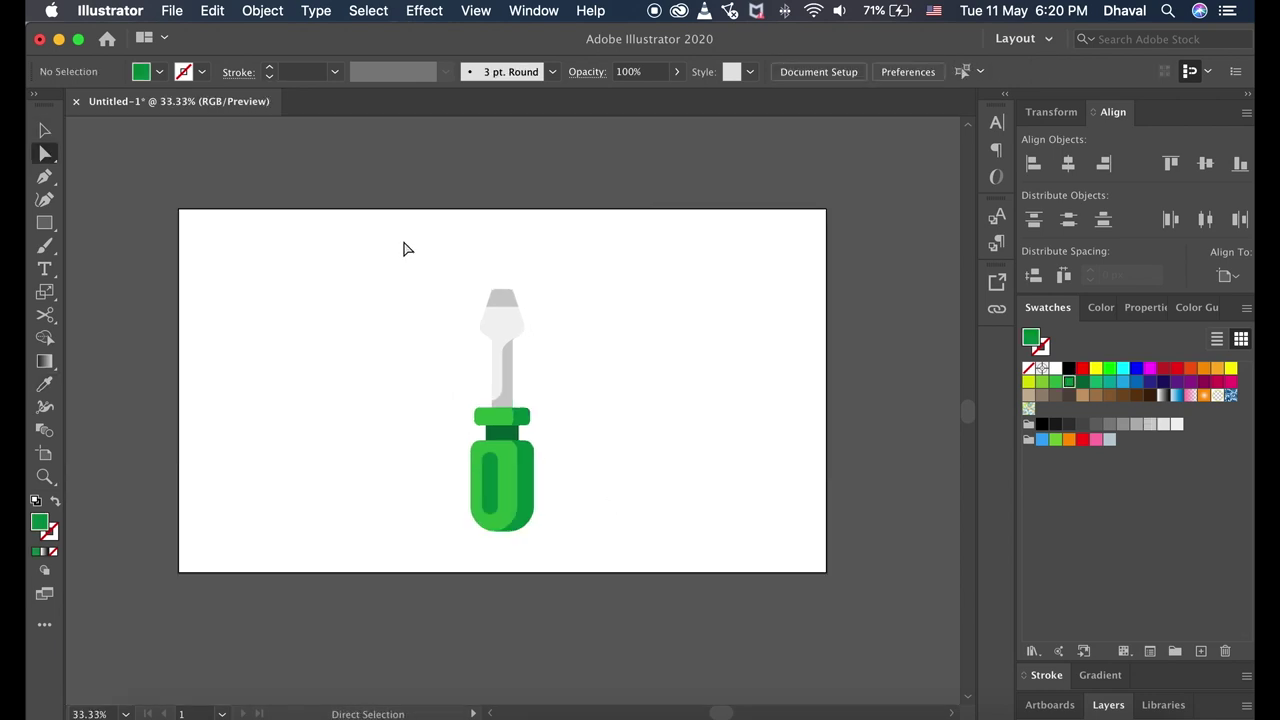
{"action": "key", "text": "v"}
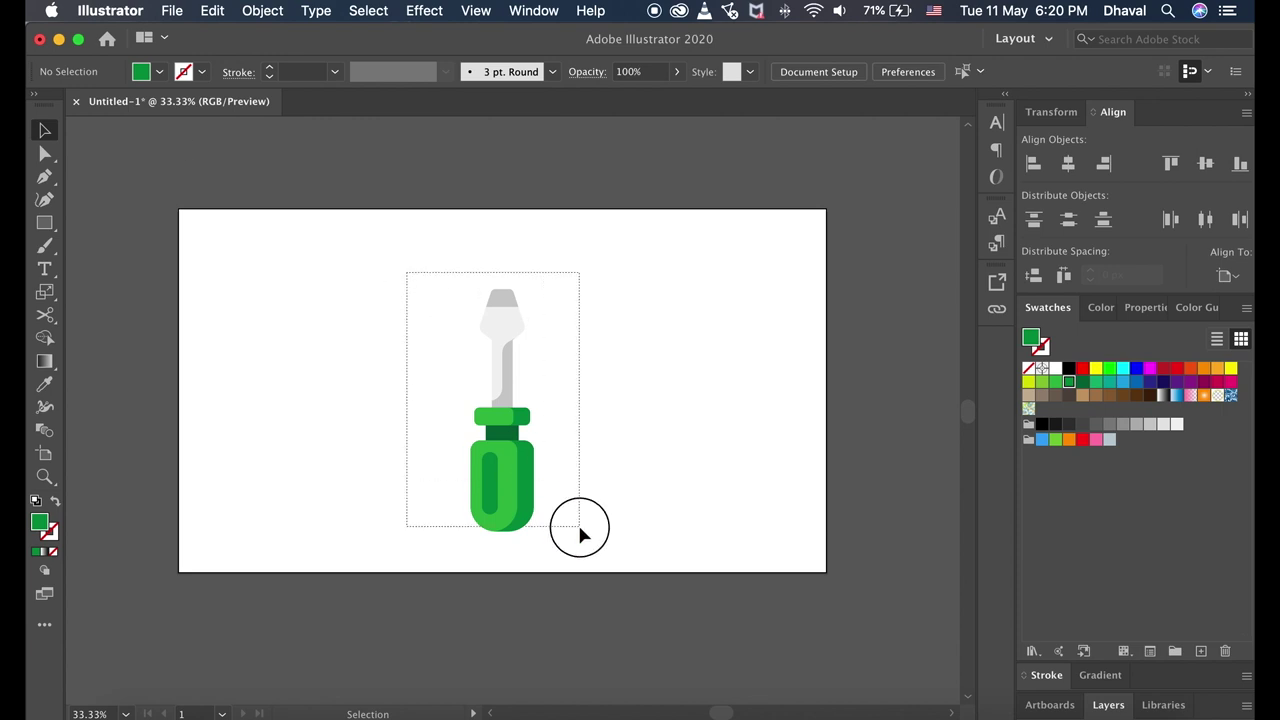
{"action": "left_click_drag", "start_coordinate": [408, 272], "coordinate": [577, 520]}
{"action": "right_click", "coordinate": [513, 486]}
{"action": "left_click", "coordinate": [540, 461]}
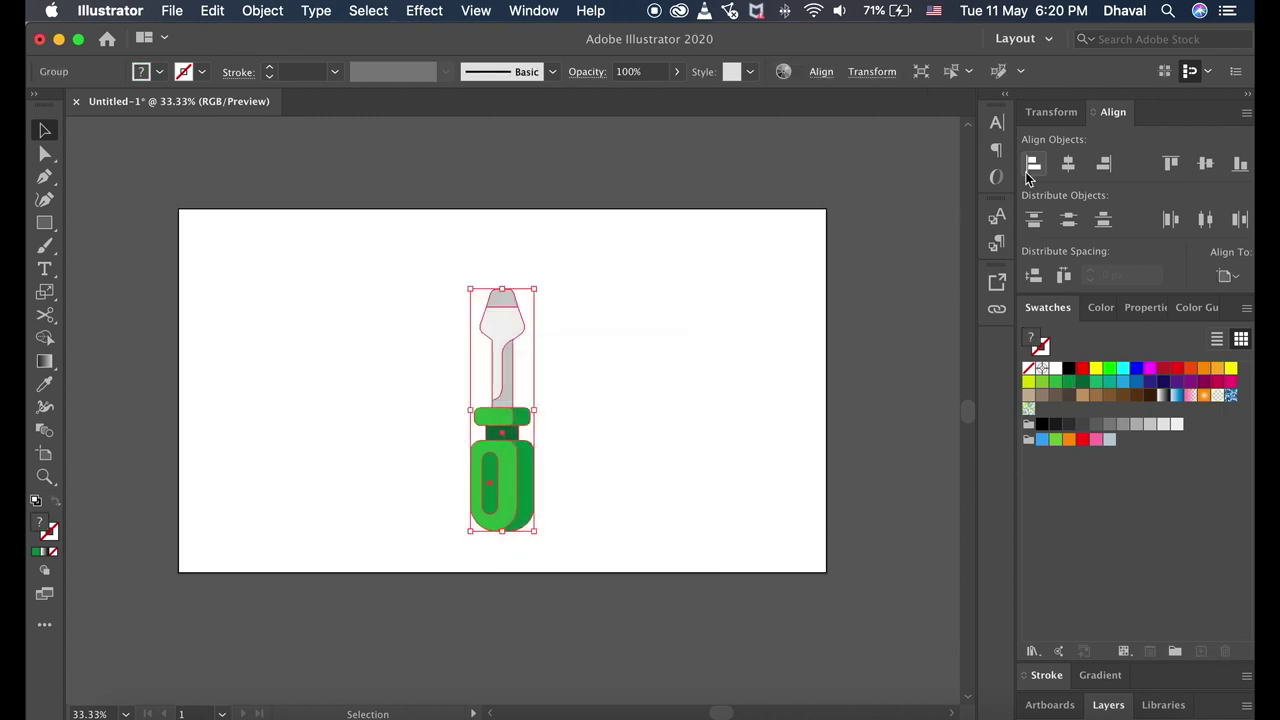
{"action": "left_click", "coordinate": [1210, 165]}
{"action": "left_click", "coordinate": [726, 374]}
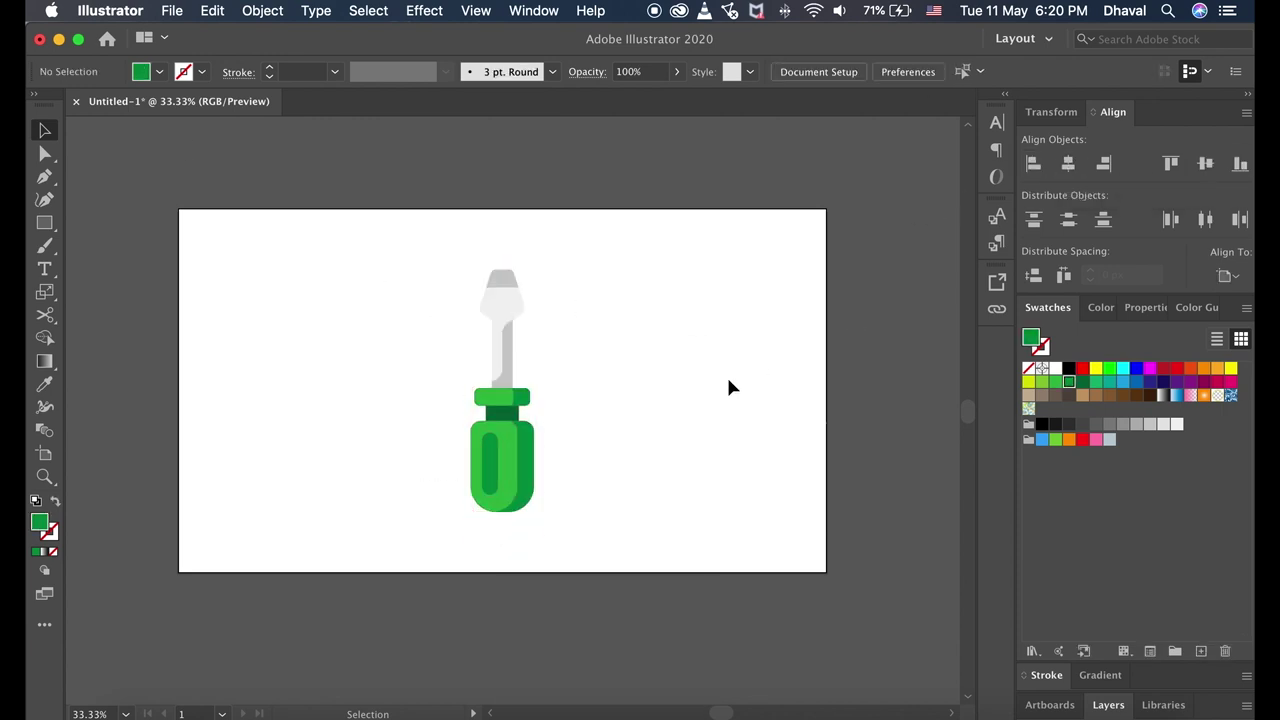
{"action": "key", "text": "super+equal"}
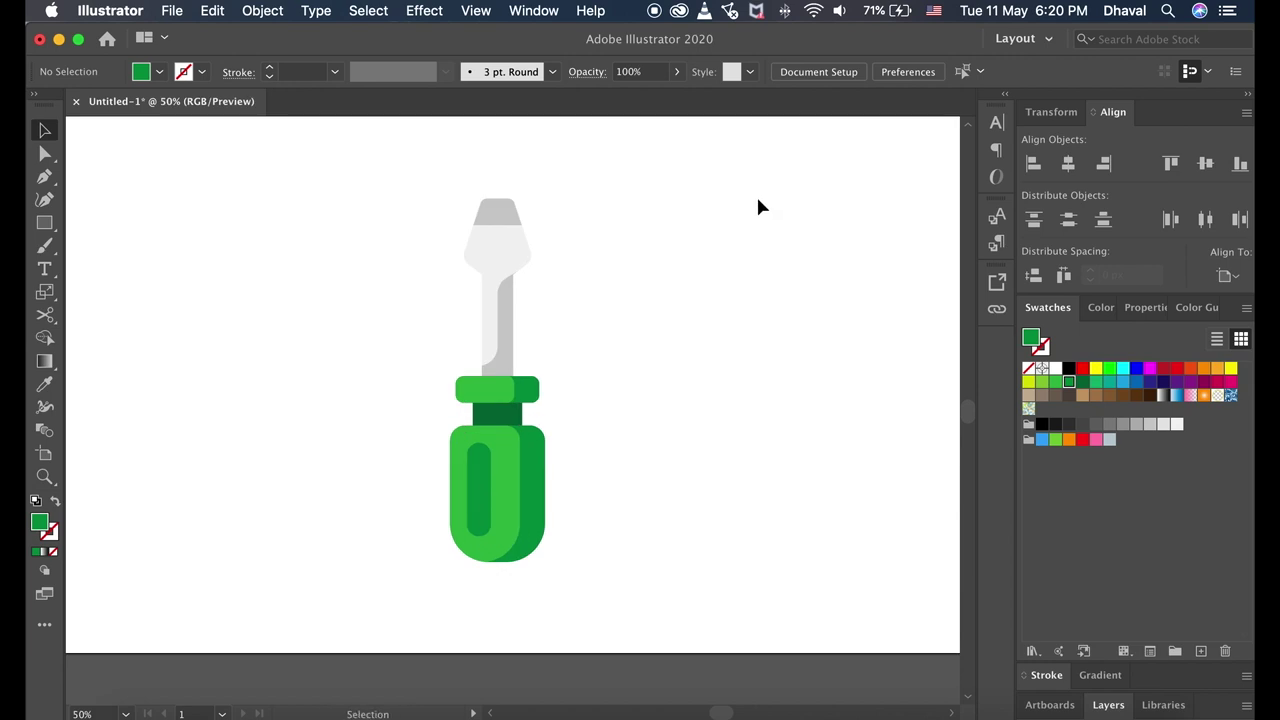